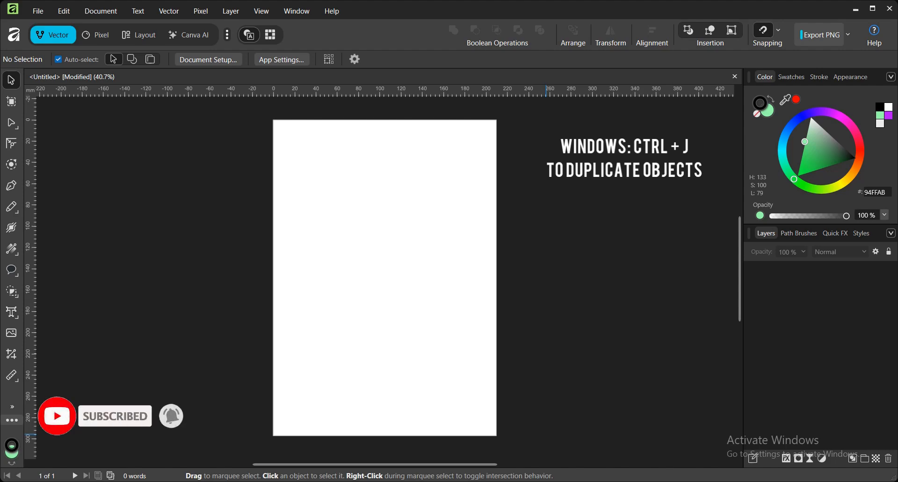
Step: Draw a large circle with the Ellipse Tool in the lower middle of the page
left_click(19, 279)
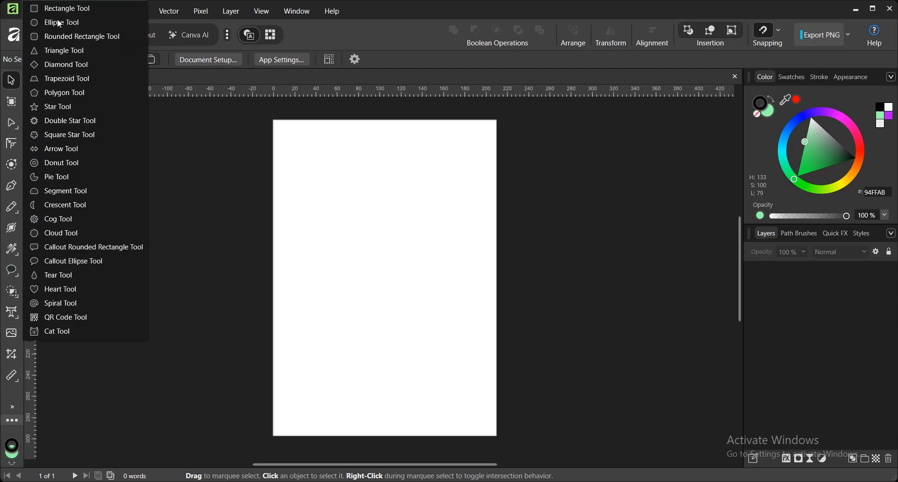
left_click(78, 29)
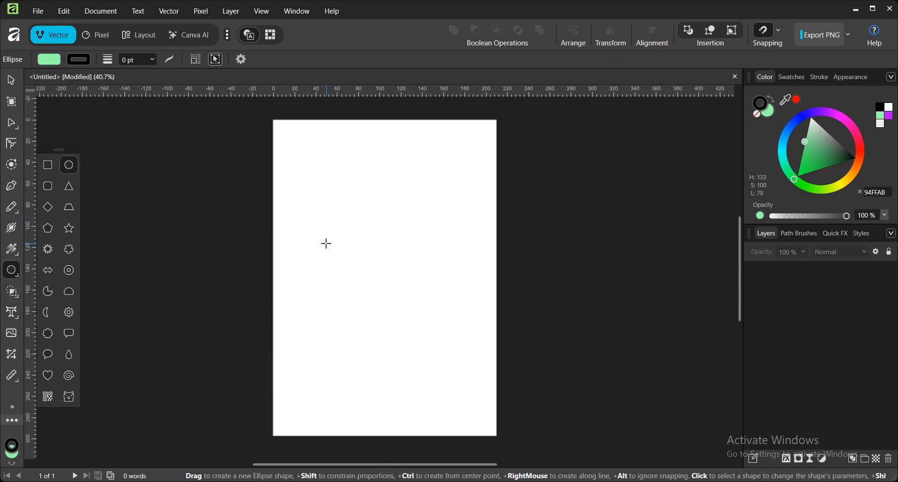
left_click_drag(327, 238, 450, 361)
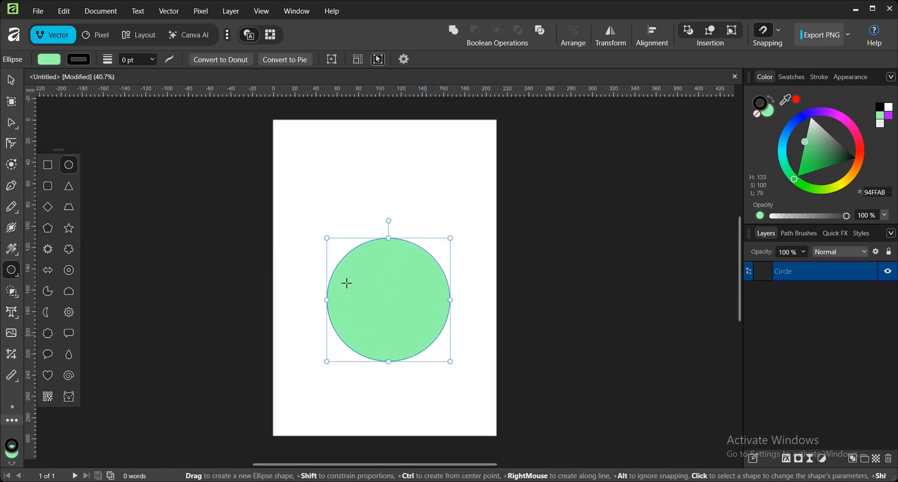
left_click(10, 80)
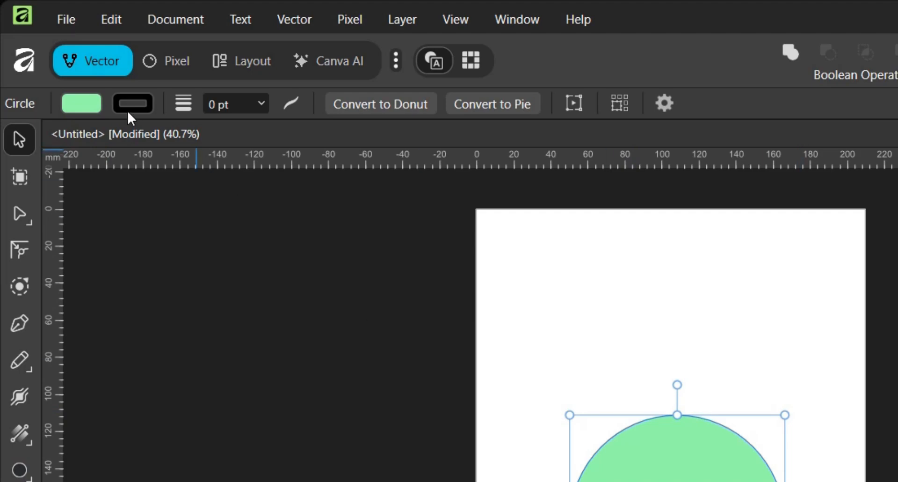
Step: Set the circle's fill color to blue, RGB 0, 172, 220
left_click(81, 103)
left_click(253, 320)
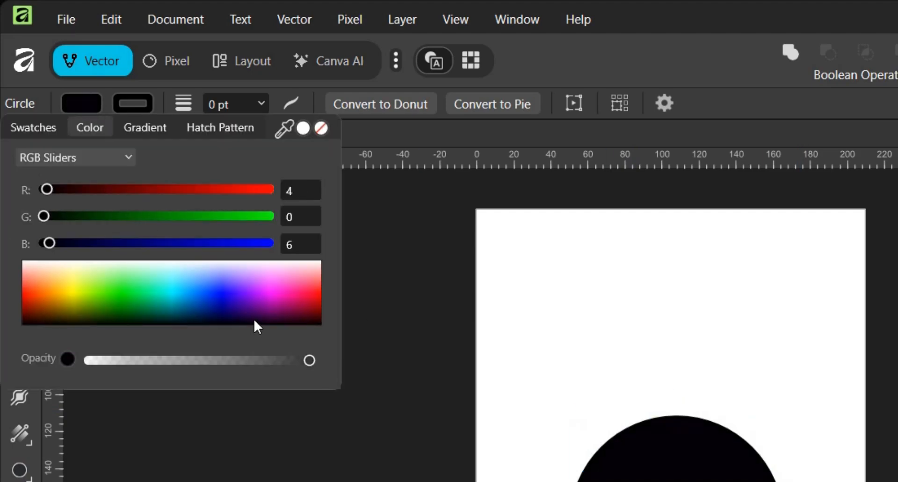
left_click(236, 310)
left_click(211, 301)
left_click(132, 283)
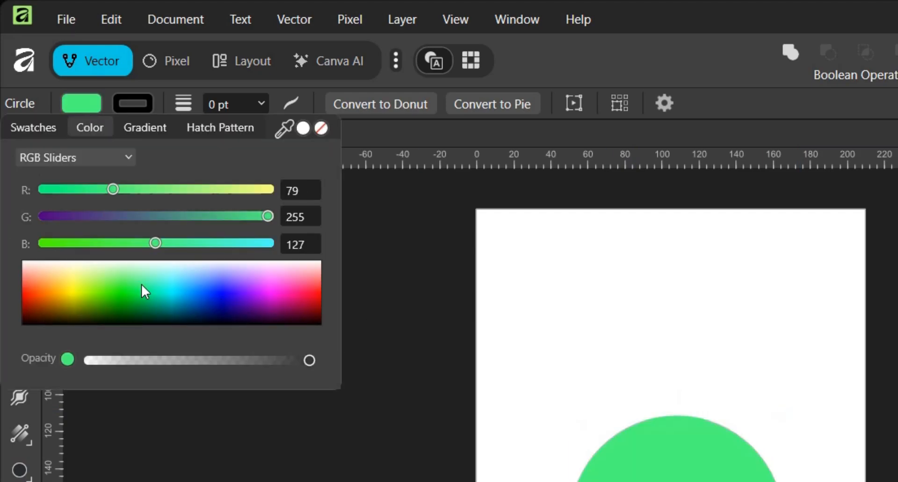
left_click(185, 305)
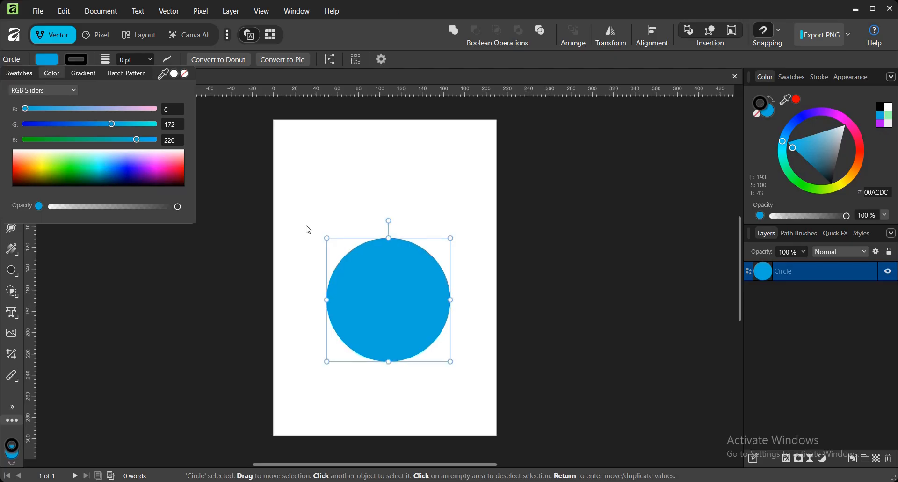
left_click(454, 363)
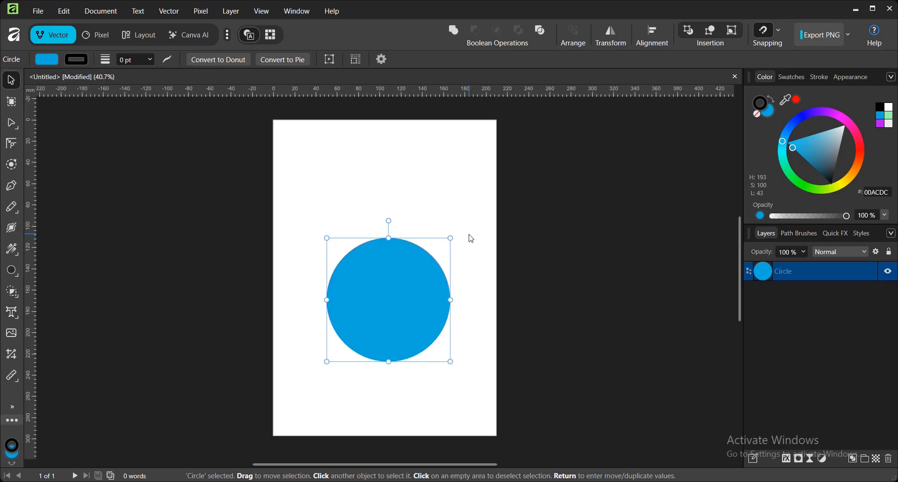
Step: Shrink the circle proportionally to about 78.5 mm wide and move it to the upper-left area of the page
left_click_drag(451, 237, 412, 265)
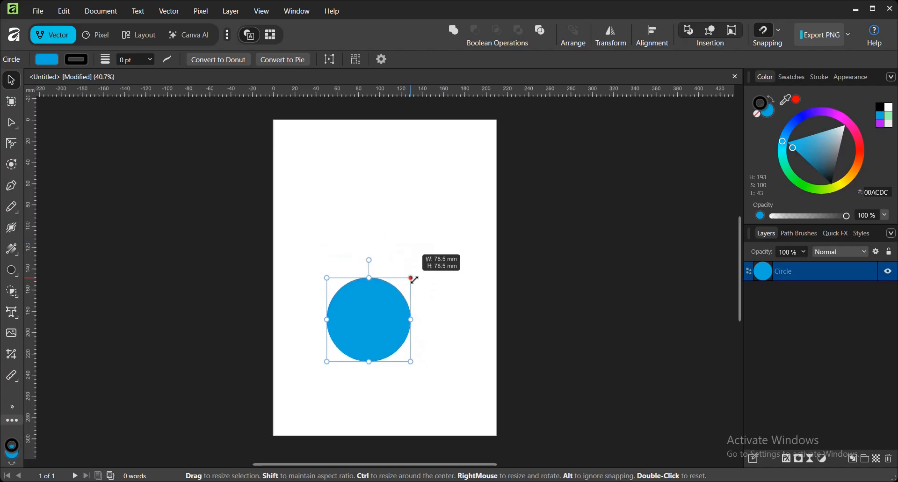
left_click_drag(367, 312, 342, 205)
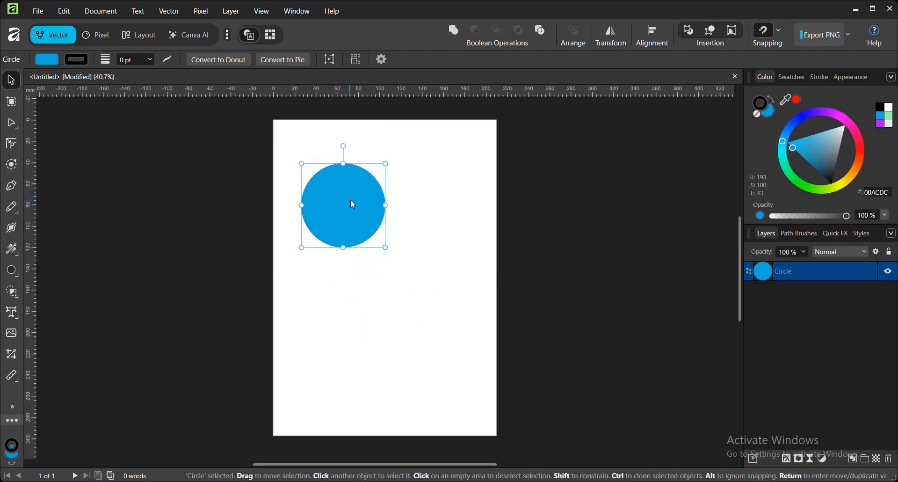
left_click(441, 226)
Step: Duplicate the blue circle in place, and put one more copy beside it on the right at the same height
left_click(364, 204)
key("ctrl+j")
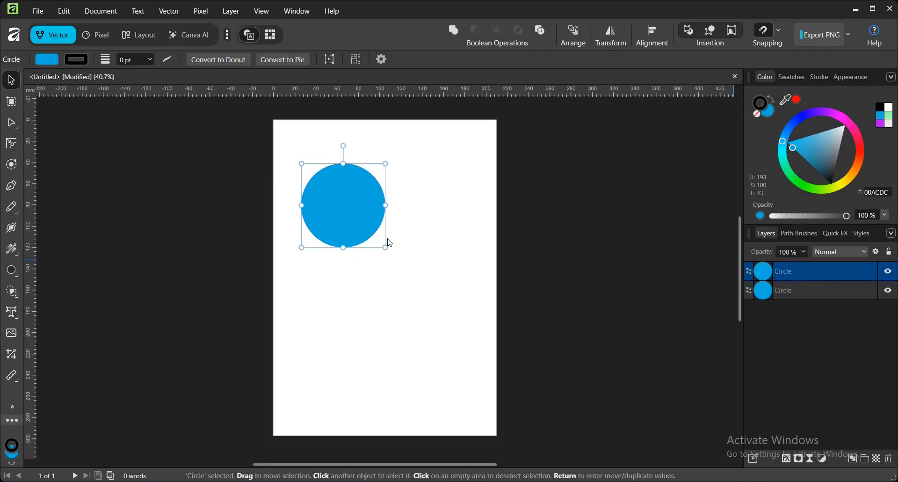
left_click_drag(332, 210, 408, 219)
key("ctrl+z")
left_click(410, 224)
left_click(341, 206)
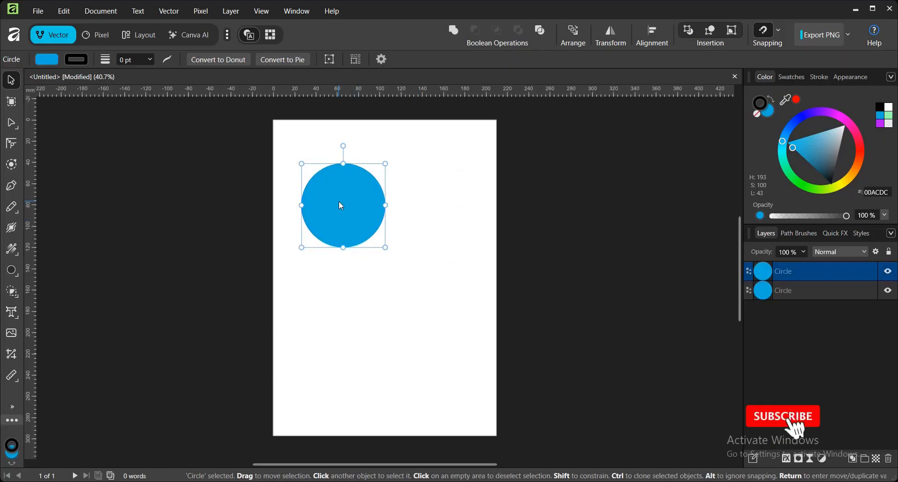
left_click_drag(341, 205, 433, 195)
key("shift")
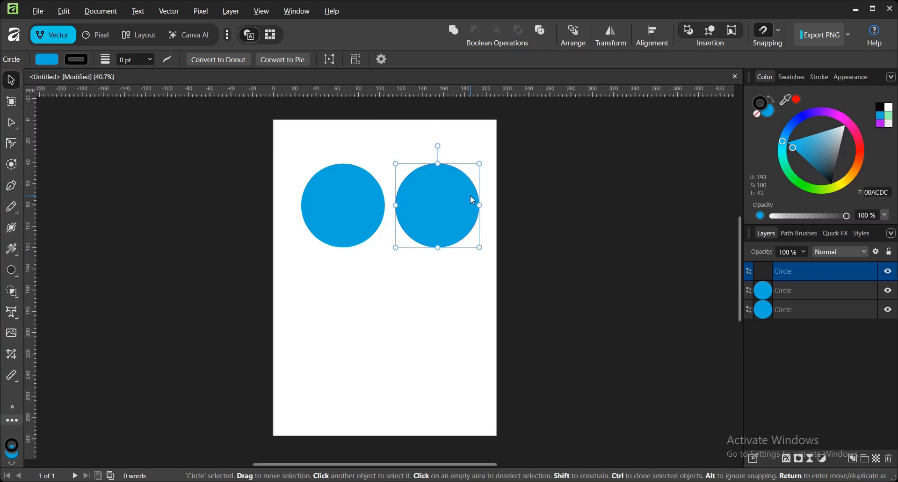
left_click(507, 213)
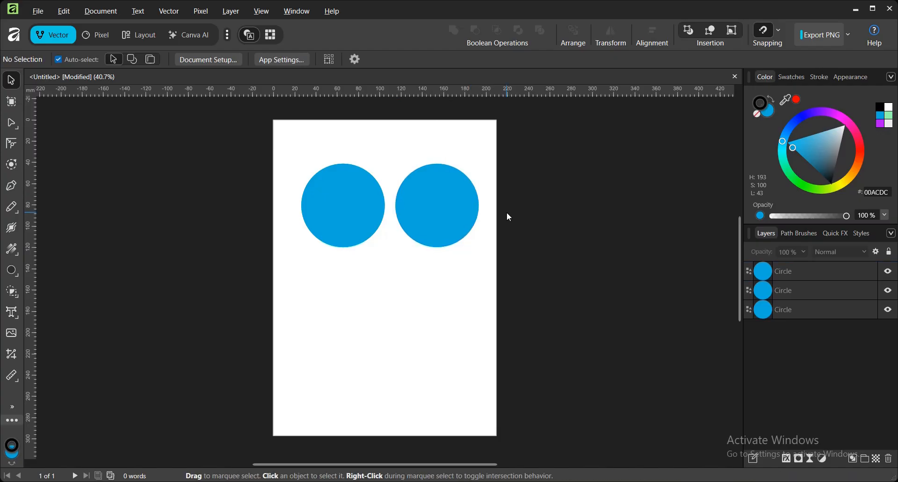
Step: Select all the circles together and clear the selection
left_click_drag(288, 151, 510, 259)
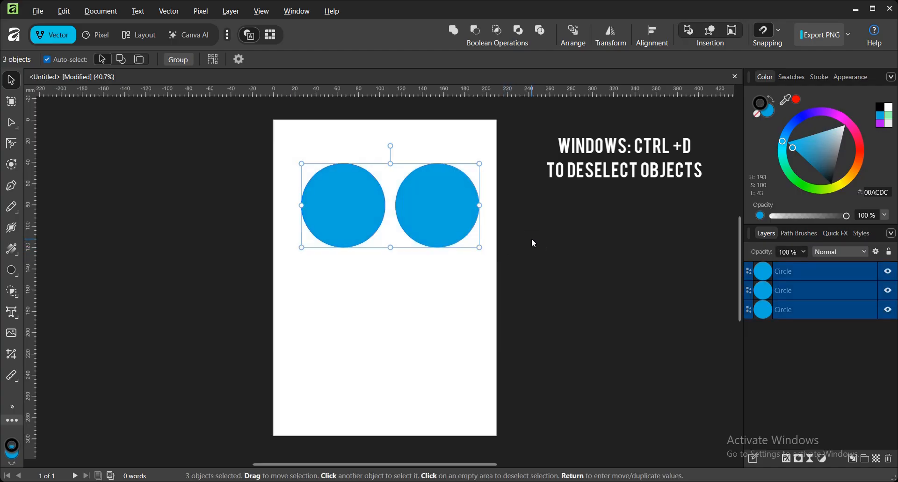
key("ctrl+d")
left_click_drag(289, 148, 502, 248)
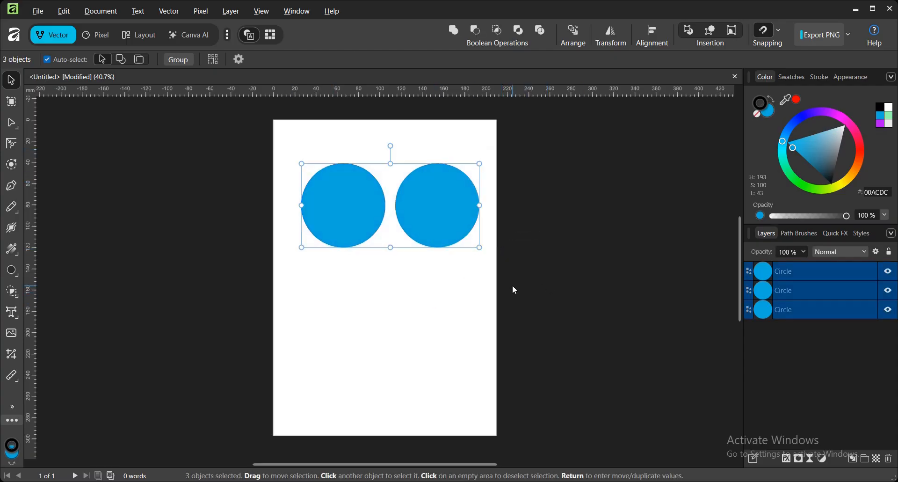
left_click(573, 301)
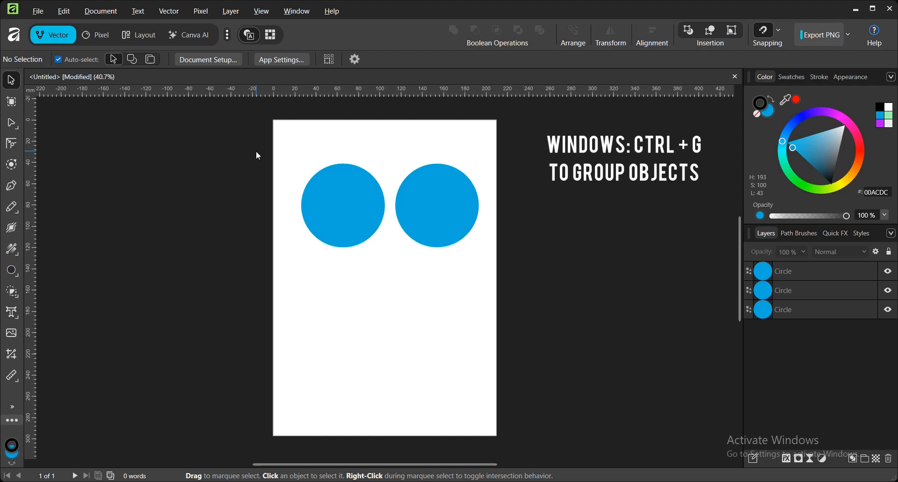
Step: Select all three circles and combine them into one group
left_click_drag(241, 145, 511, 263)
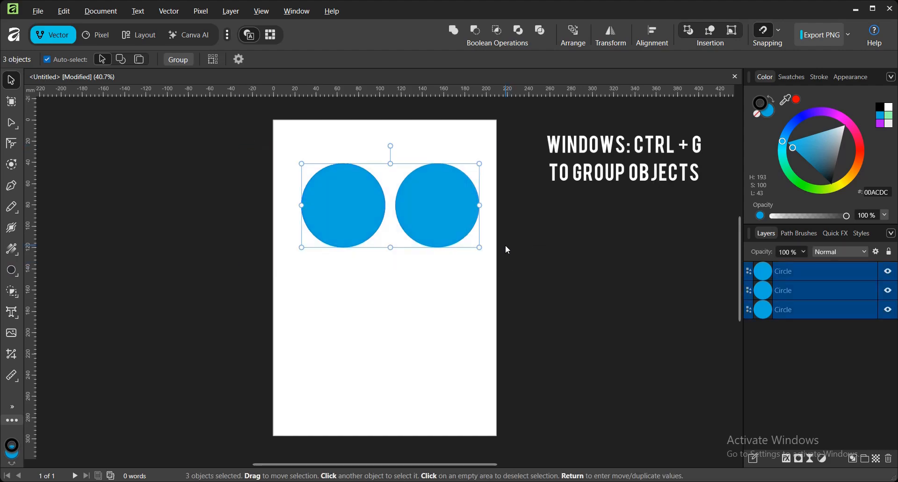
key("ctrl+g")
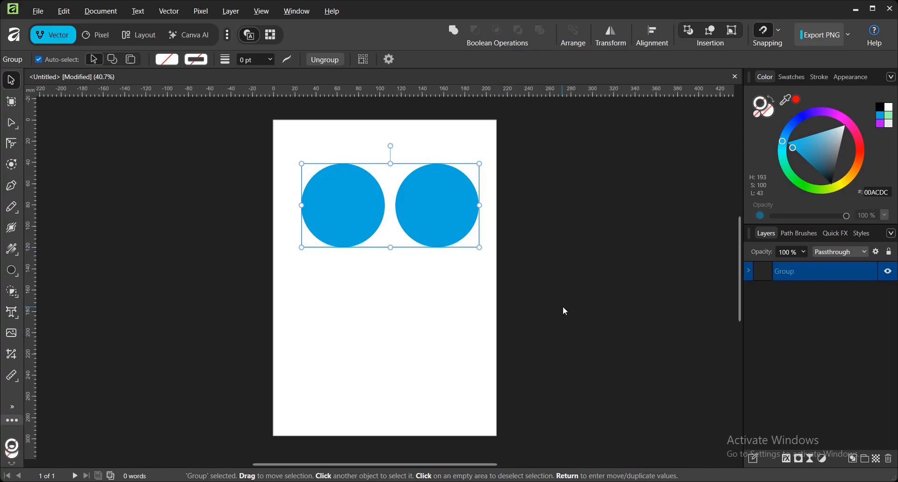
left_click(565, 310)
Step: Move the circle group up and center it horizontally near the top of the page
left_click_drag(439, 217, 427, 195)
left_click(565, 216)
left_click(437, 214)
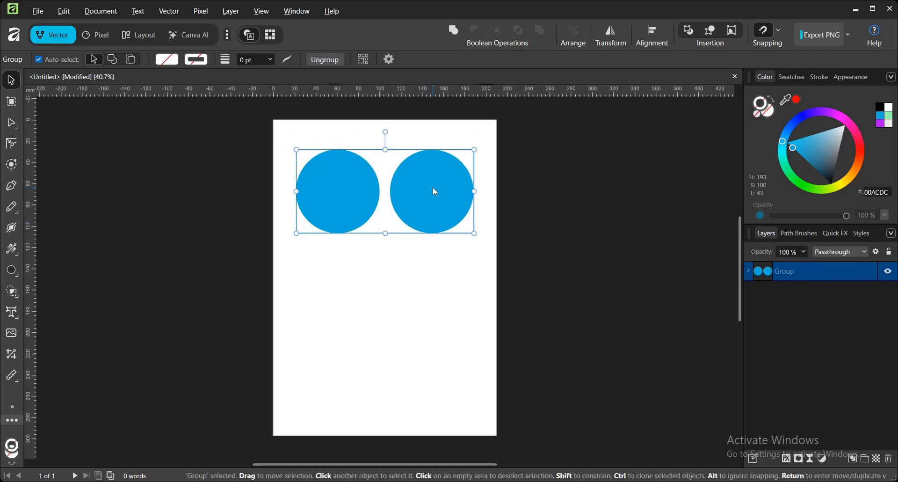
mouse_move(433, 187)
left_mouse_down()
mouse_move(452, 256)
mouse_move(420, 204)
mouse_move(435, 181)
left_mouse_up()
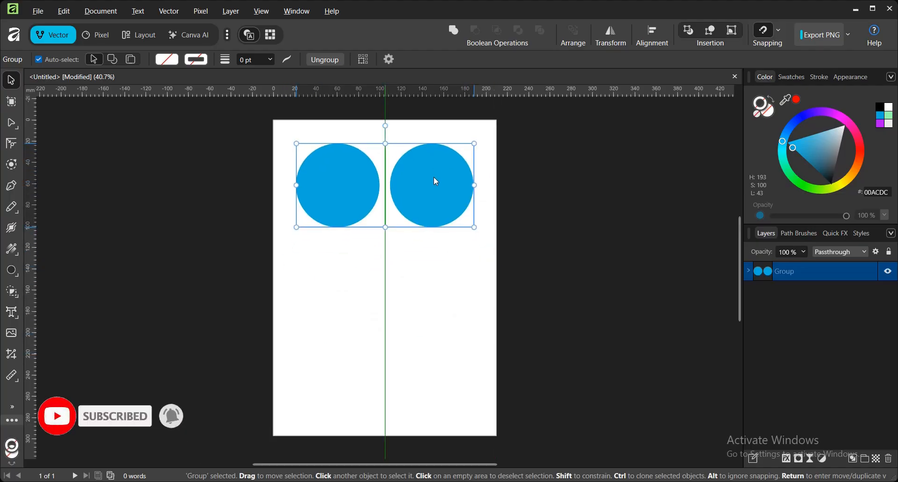
left_click(541, 200)
left_click_drag(527, 186, 302, 235)
left_click(587, 220)
left_click_drag(597, 176, 307, 247)
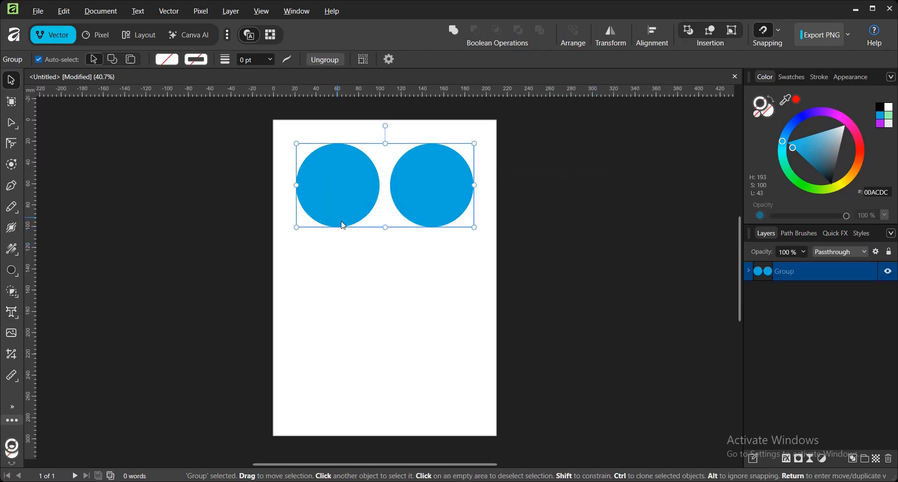
left_click(587, 217)
left_click(430, 186)
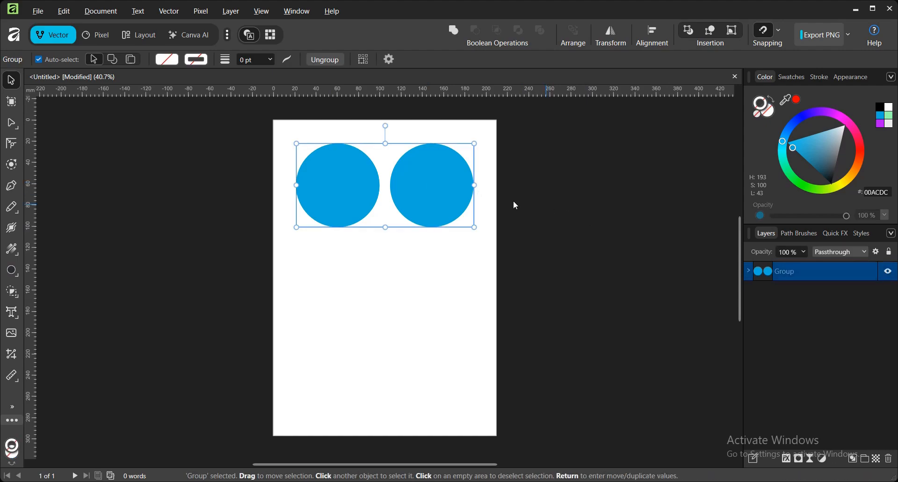
Step: Move only the right-hand circle inside the group down, slightly below the left one
double_click(432, 181)
left_click_drag(432, 180, 461, 233)
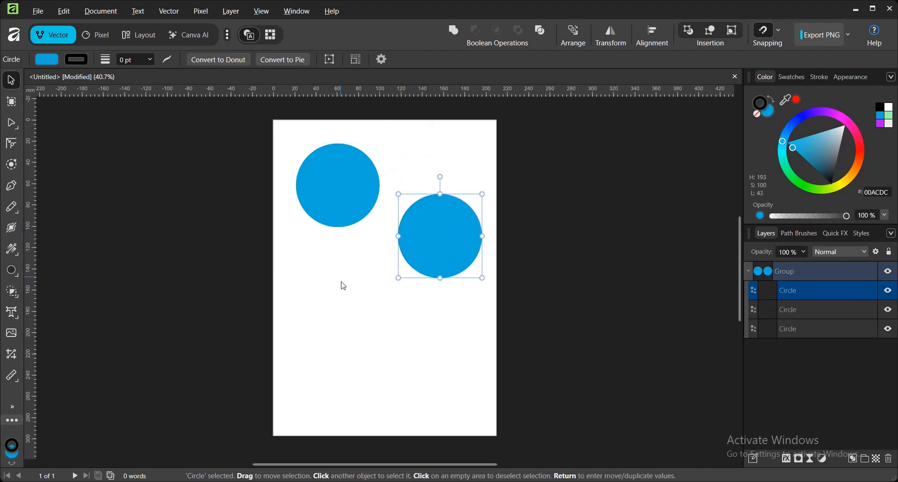
left_click(343, 285)
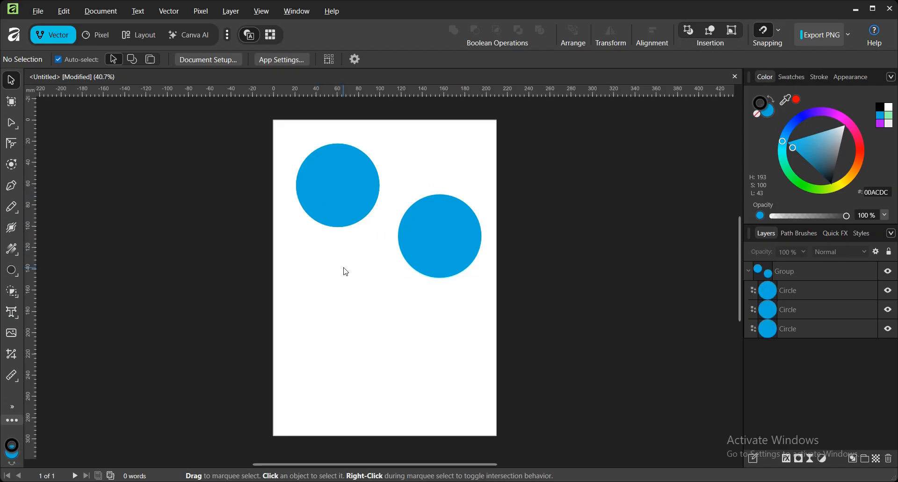
Step: Move the whole circle group slightly down and to the right on the page
left_click(351, 206)
left_click_drag(351, 207, 358, 234)
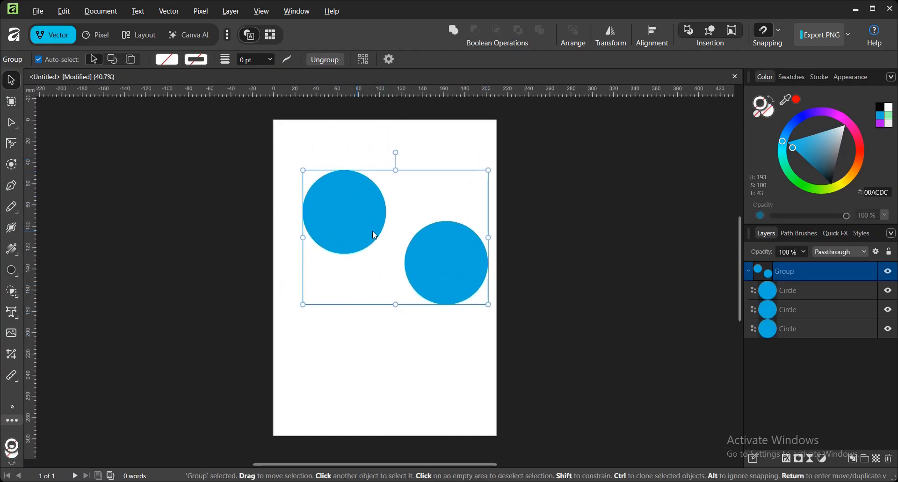
left_click(583, 265)
Step: Select everything on the page and ungroup the circles
key("ctrl+a")
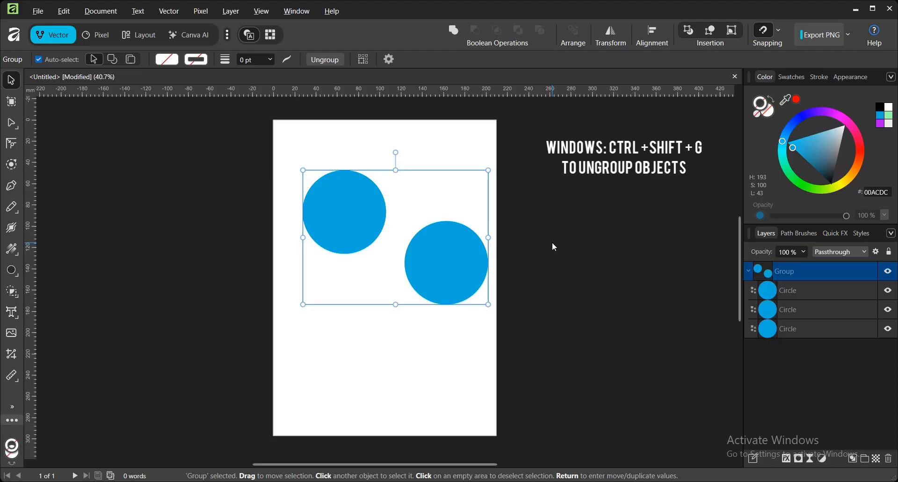
key("ctrl+shift+g")
left_click(554, 246)
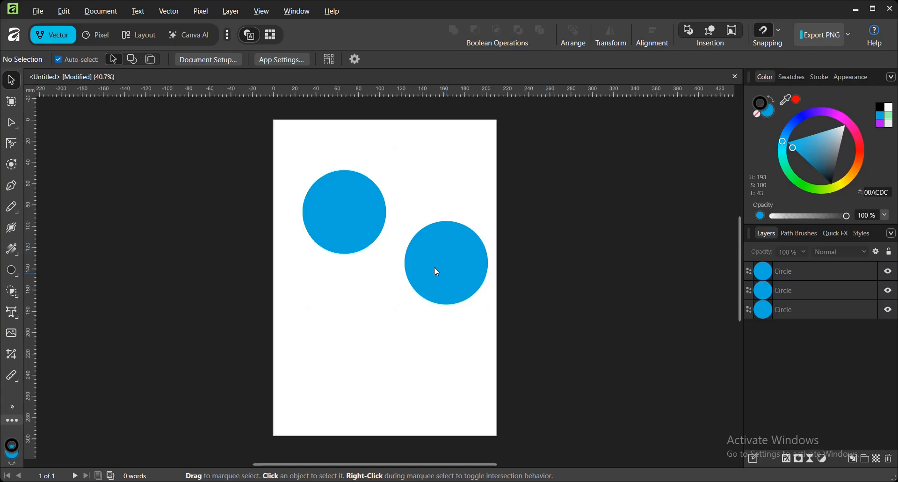
Step: Spread the circles apart, with one low on the page, one at the upper right, and the third partly overlapping the upper one
left_click_drag(433, 267, 407, 329)
left_click_drag(365, 215, 449, 197)
left_click(531, 252)
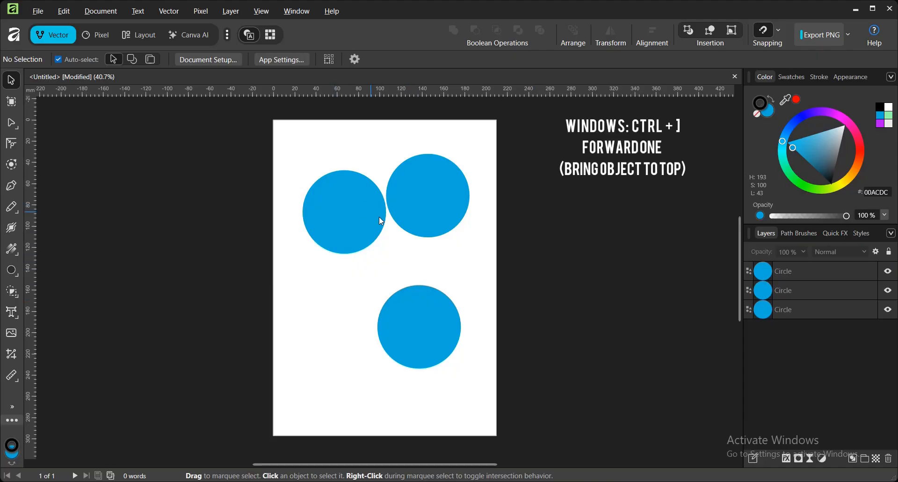
left_click_drag(381, 221, 414, 229)
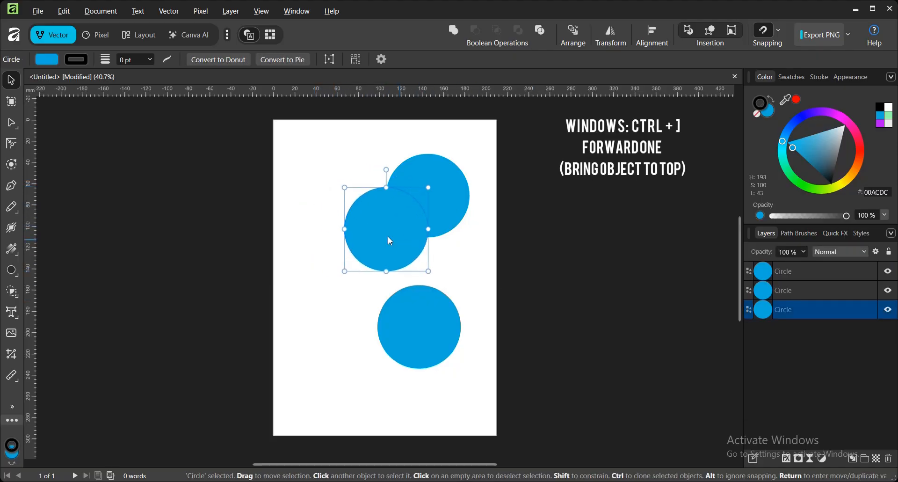
Step: Change the fill of the overlapping lower-left circle to the violet-blue 5B86FF
left_click(46, 59)
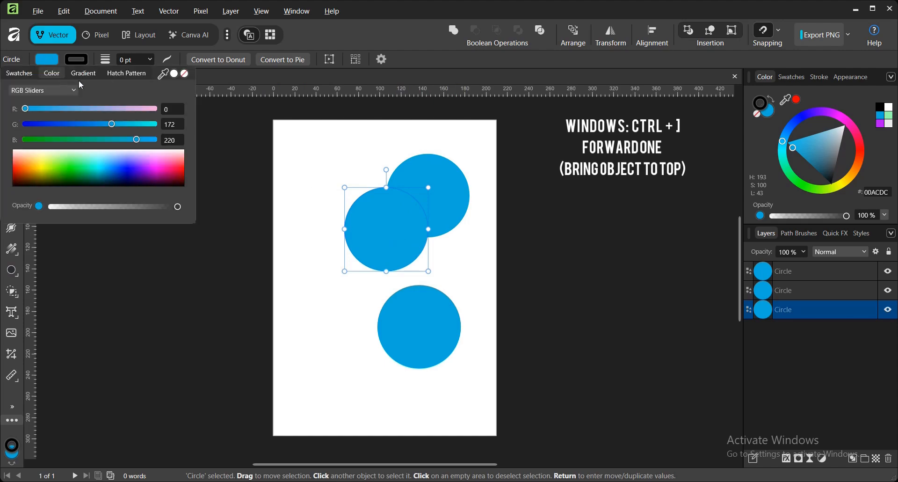
left_click(120, 161)
left_click(470, 256)
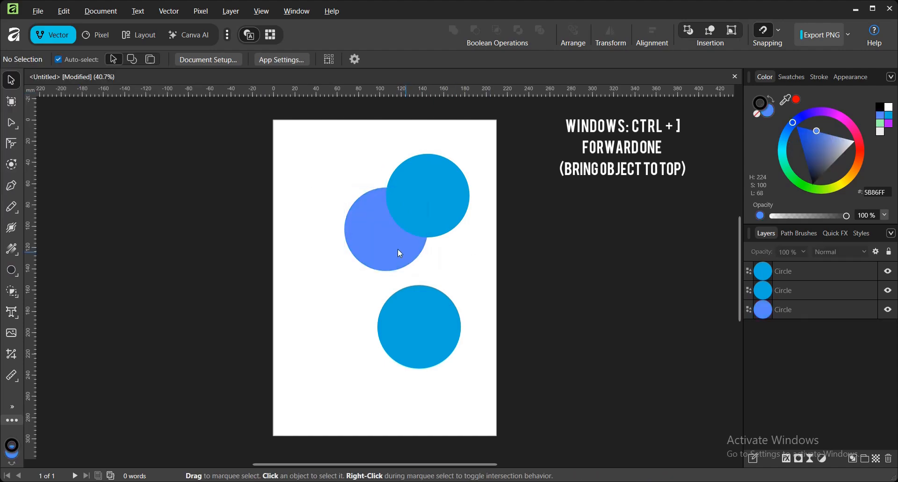
Step: Try moving the violet-blue circle one place up and back down in the layer order, and bringing it forward one
left_click(393, 247)
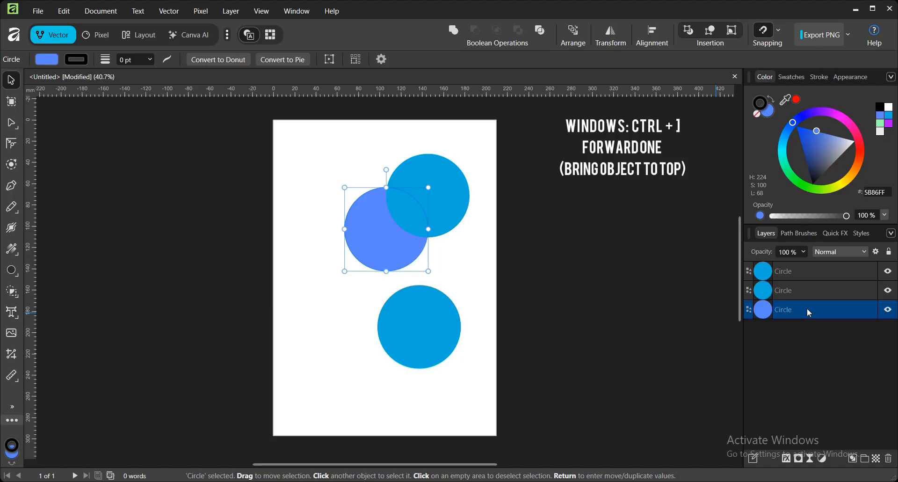
left_click_drag(795, 304, 797, 284)
key("ctrl+bracketleft")
left_click(651, 293)
left_click(377, 242)
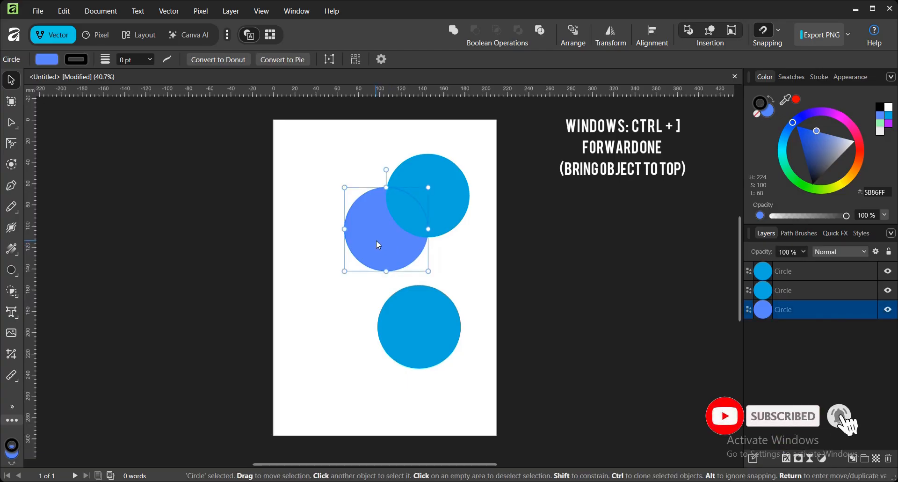
key("ctrl+bracketright")
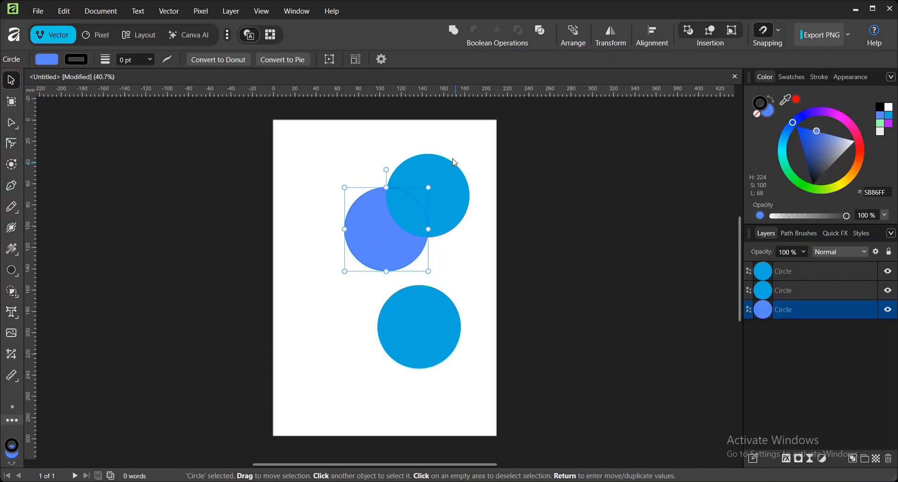
Step: Send the upper-right blue circle one level back so it sits behind the violet-blue circle, and deselect it
left_click(442, 200)
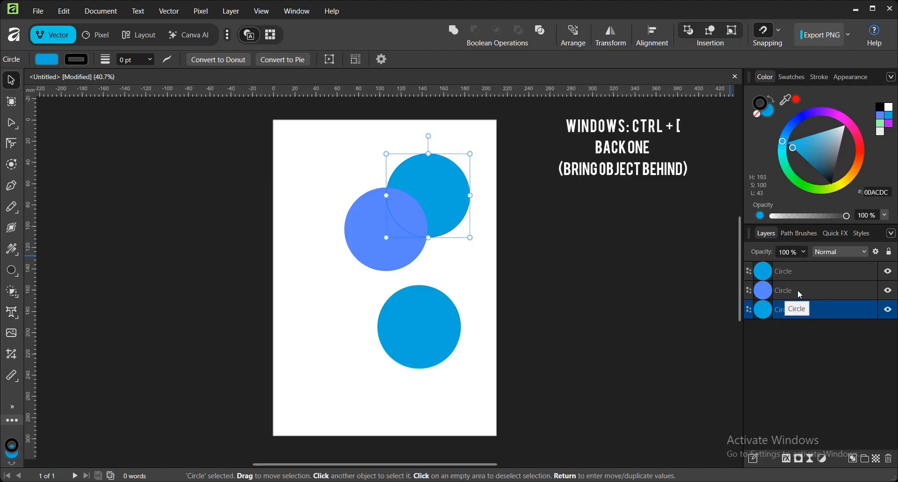
key("ctrl+bracketright")
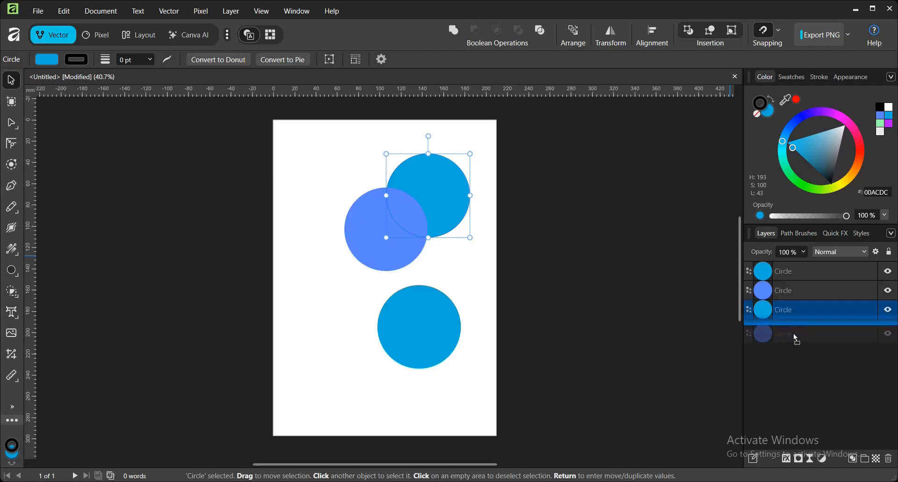
key("ctrl+bracketleft")
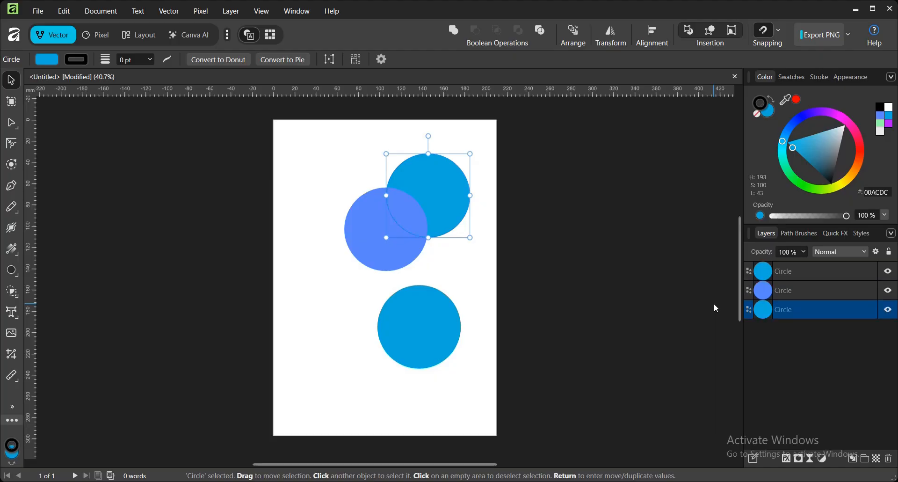
left_click(701, 299)
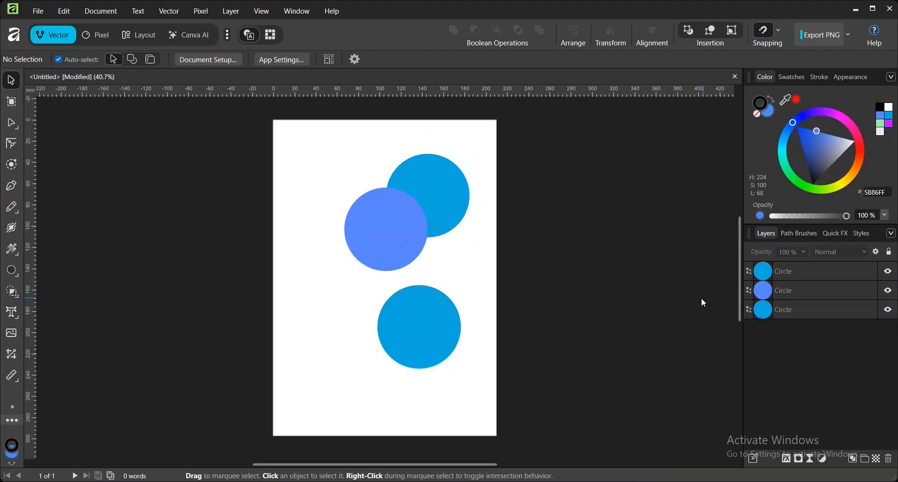
Step: Move the violet-blue circle slightly down and to the left, and duplicate it in place seven times
left_click(798, 310)
left_click_drag(370, 233, 362, 239)
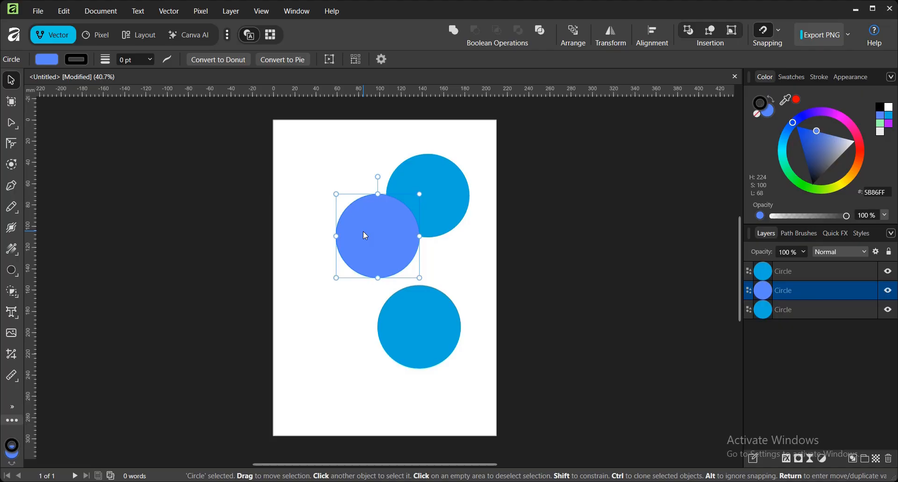
key("ctrl+j")
key("ctrl+j")
key("ctrl+j")
key("ctrl+j")
key("ctrl+j")
key("ctrl+j")
key("ctrl+j")
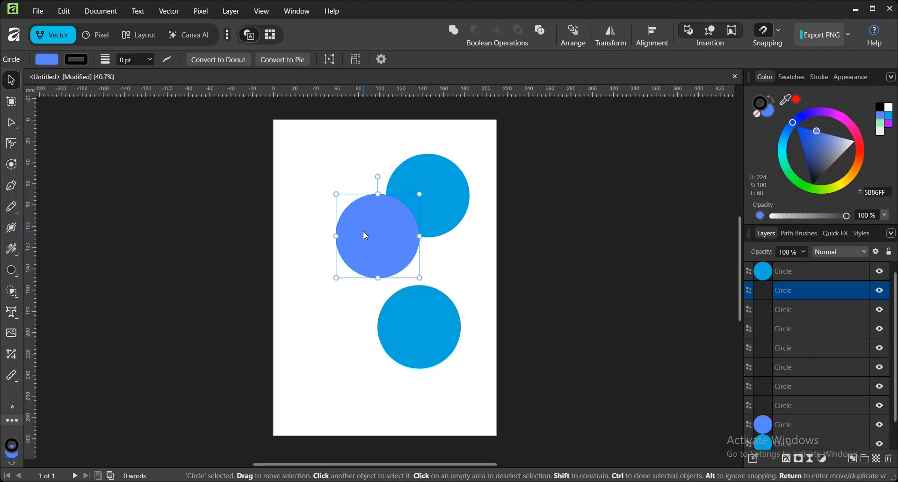
Step: Spread three violet-blue copies: one to the lower left, one to the page's upper left, one over the upper-right blue circle
scroll(703, 272, "down", 1)
scroll(778, 354, "down", 1)
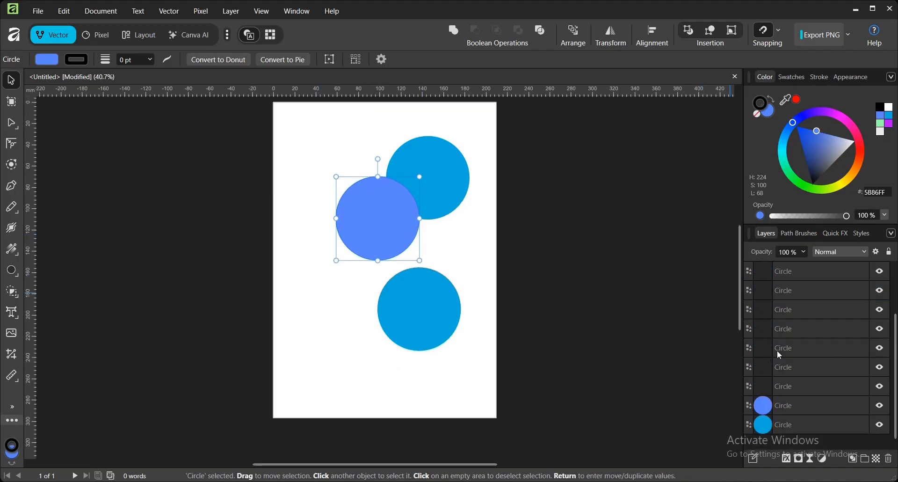
left_click(784, 428)
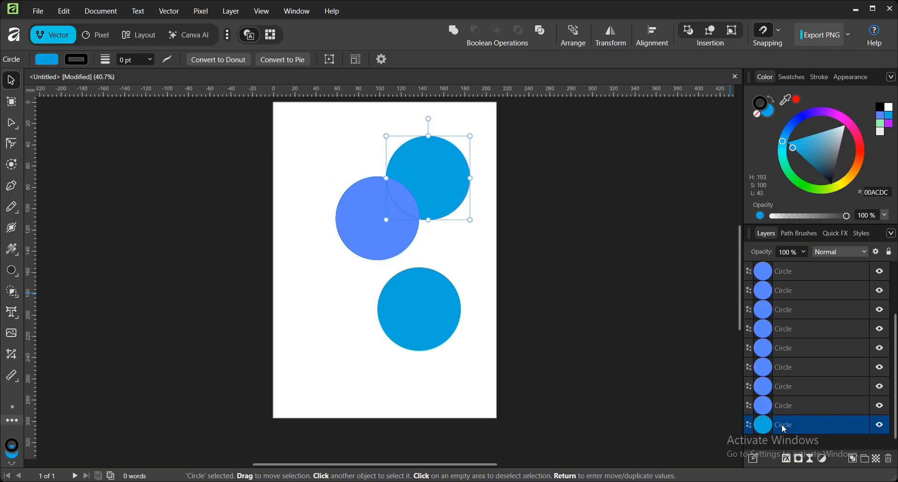
left_click_drag(369, 244, 349, 281)
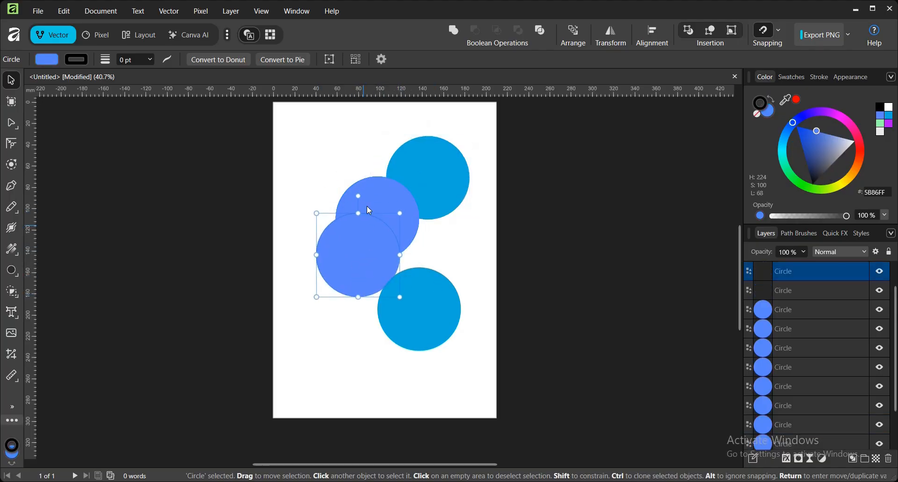
left_click_drag(360, 189, 310, 135)
left_click_drag(392, 195, 427, 196)
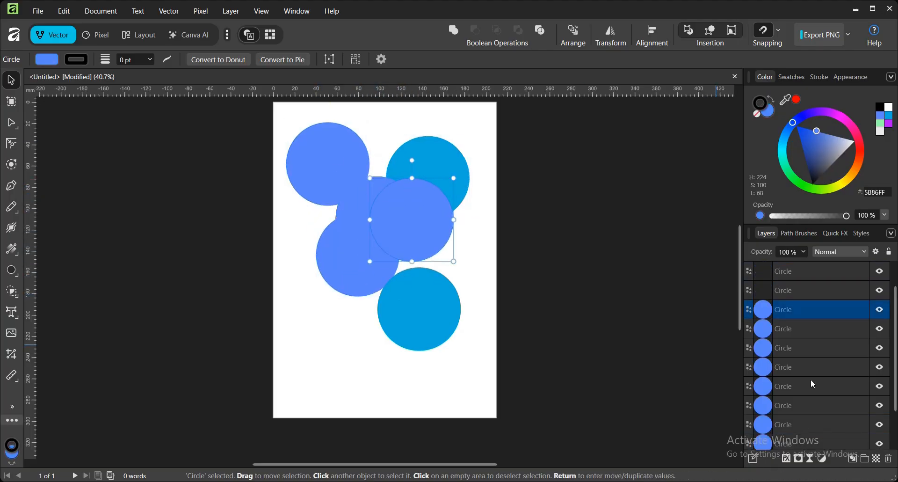
Step: Move the upper-right blue circle forward in the layer order and bring it to the very front
left_click(781, 425)
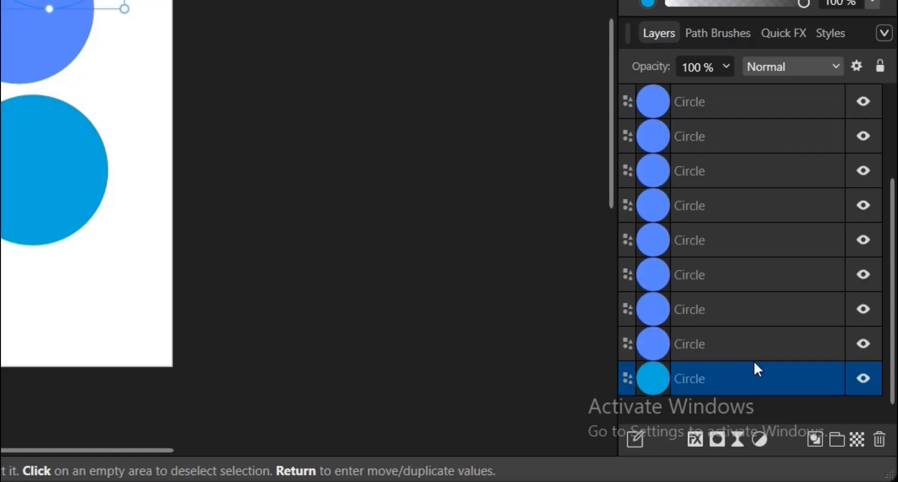
key("ctrl+bracketright")
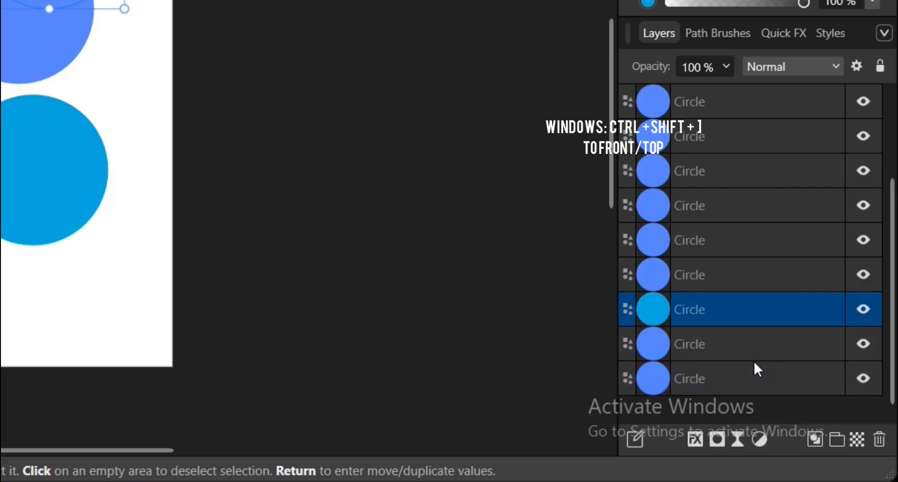
key("ctrl+shift+bracketright")
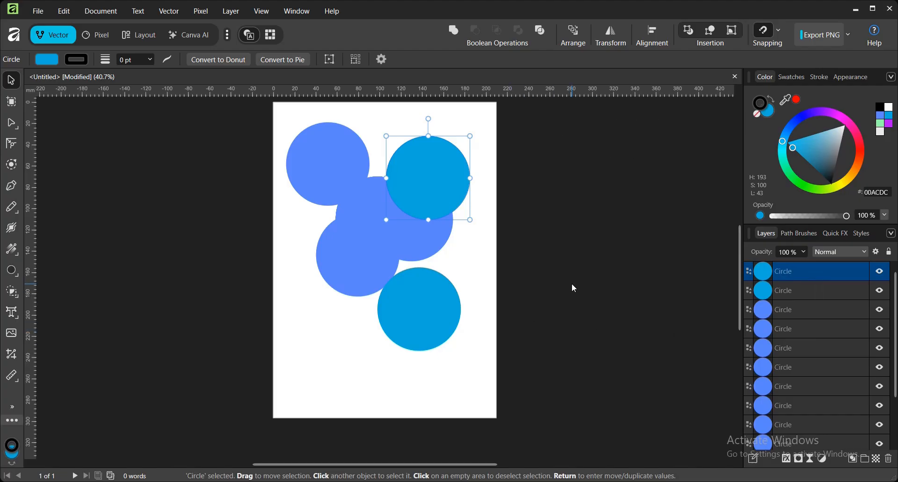
Step: Send the upper-right blue circle to the very back and deselect it, undoing and repeating the deselection
mouse_move(815, 271)
left_mouse_down()
mouse_move(810, 397)
mouse_move(803, 276)
left_mouse_up()
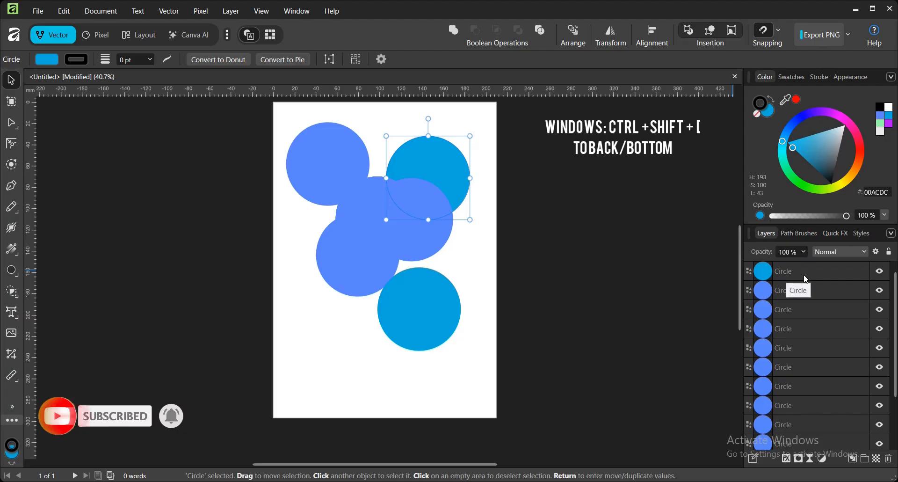
key("ctrl+shift+bracketleft")
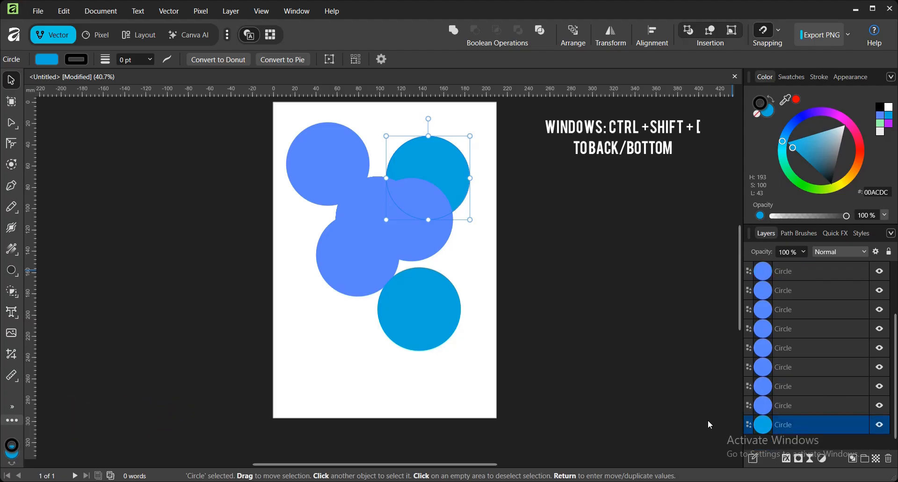
left_click(534, 234)
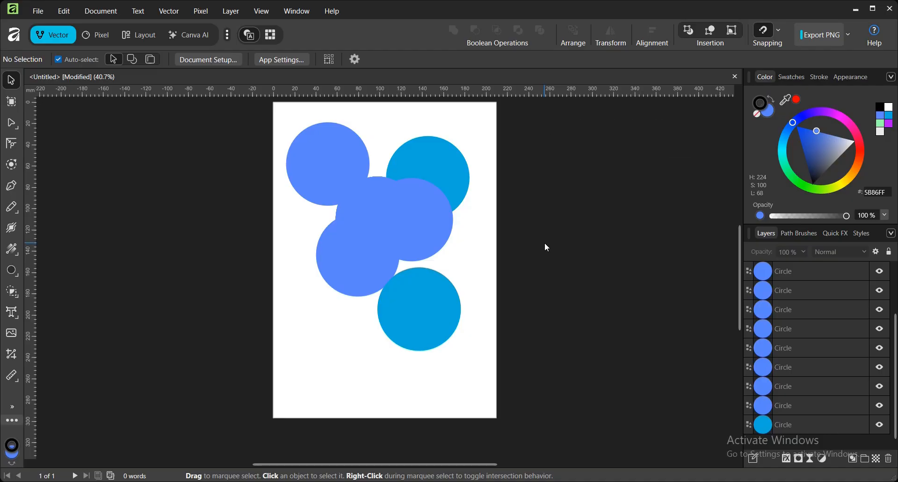
key("ctrl+shift+z")
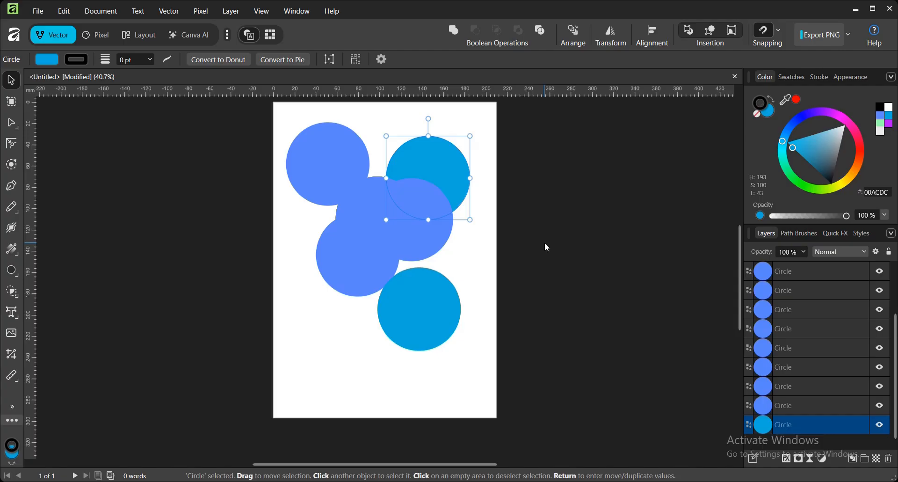
left_click(545, 244)
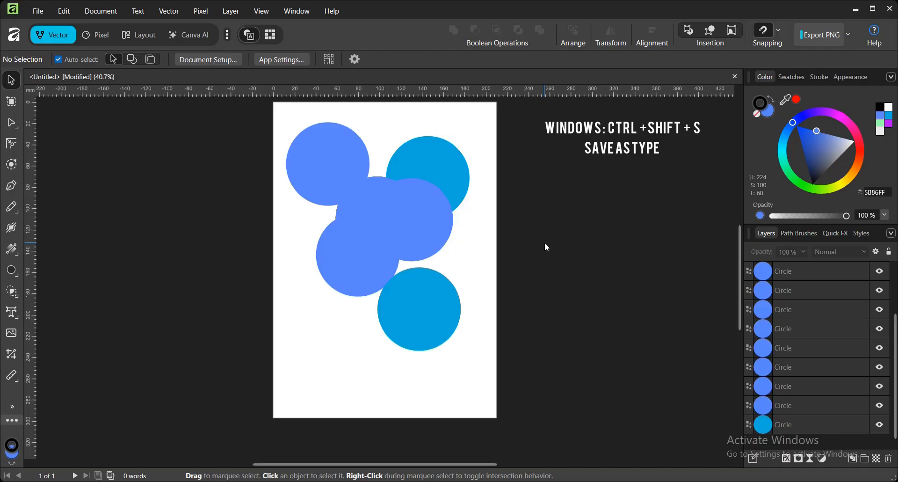
Step: Open the Save As dialog, look at the available file types and cancel without saving
key("ctrl+shift+s")
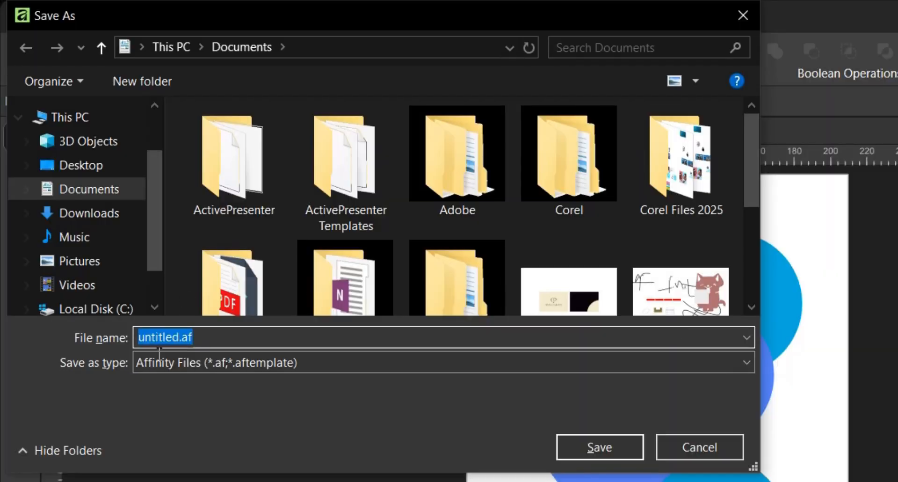
left_click(459, 366)
left_click(320, 396)
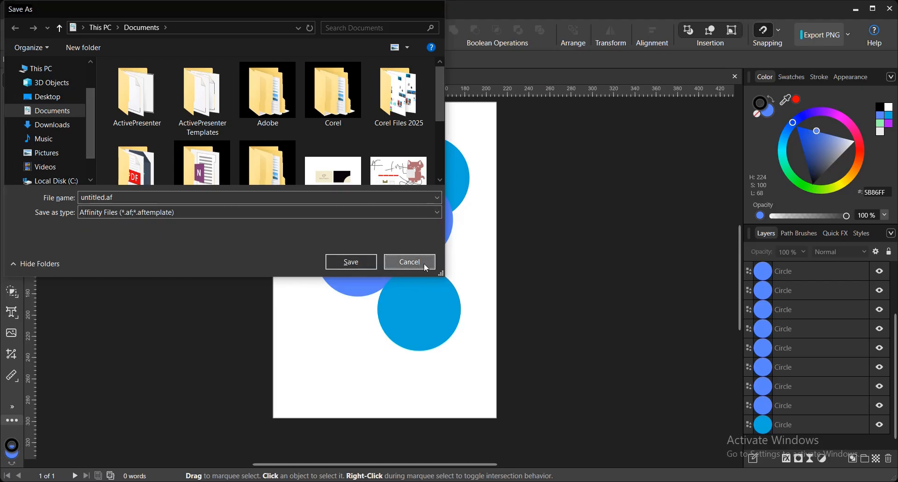
left_click(423, 263)
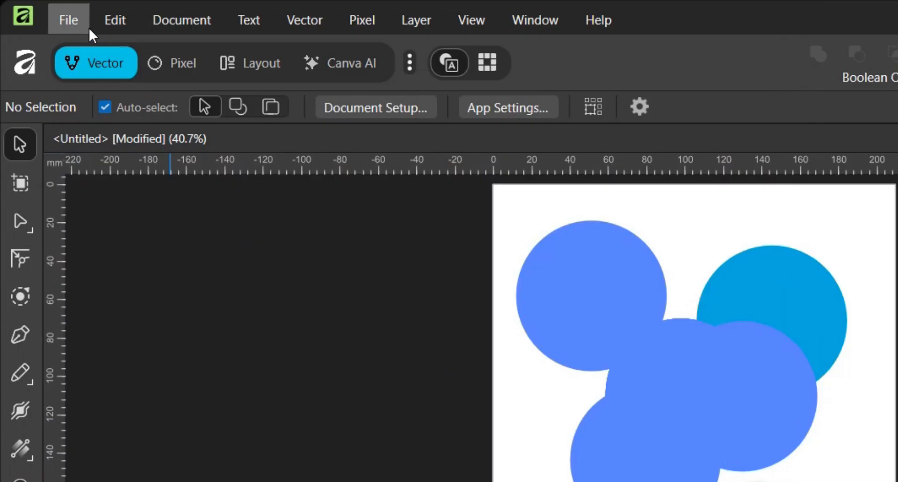
left_click(89, 26)
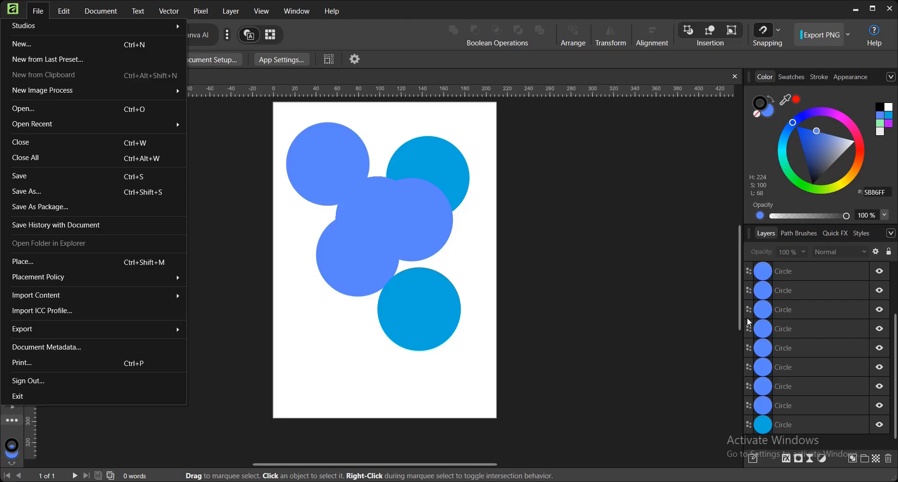
left_click(684, 296)
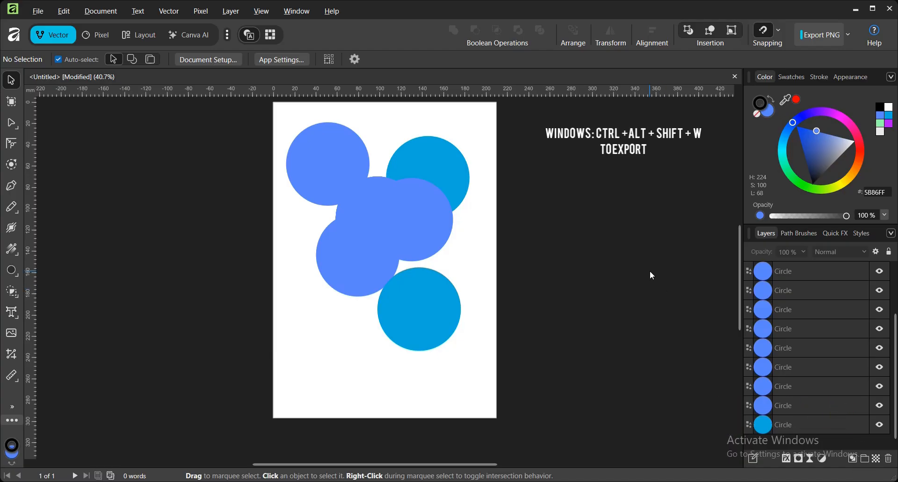
Step: Open the export dialog, examine the available formats and the JPEG (Best quality) settings, and cancel without exporting
key("ctrl+alt+shift+w")
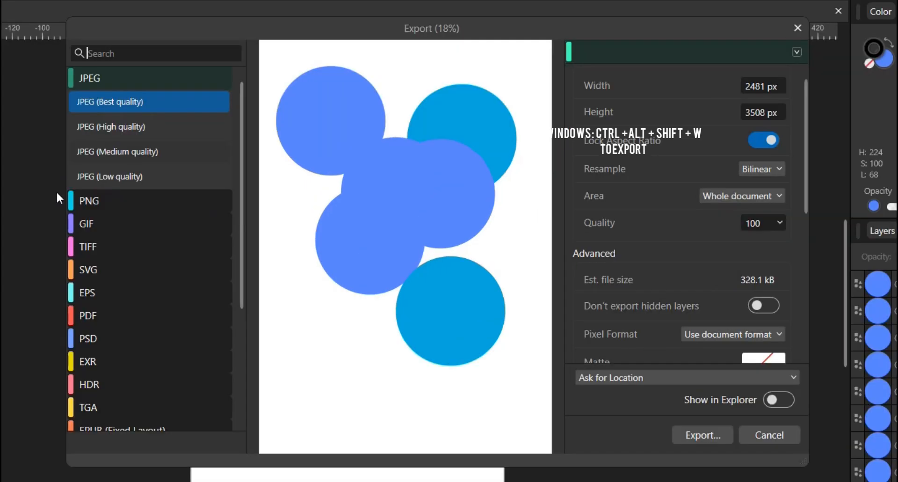
scroll(103, 210, "down", 3)
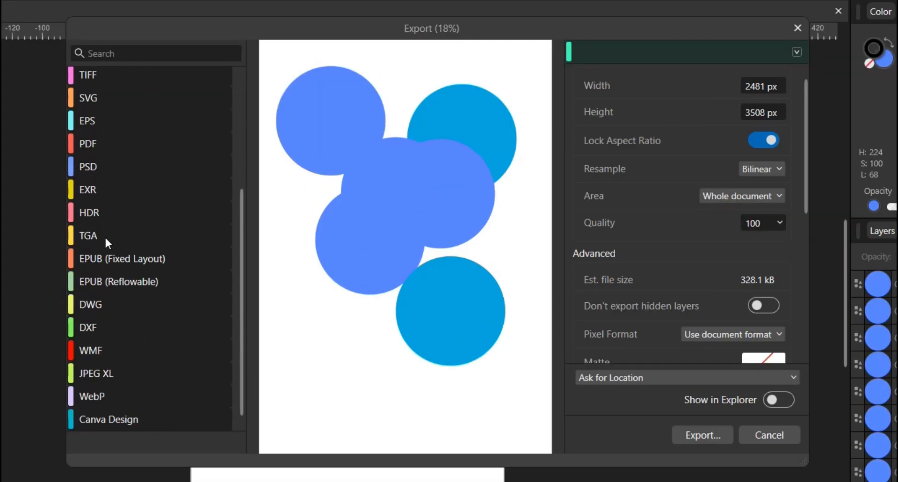
scroll(104, 237, "up", 3)
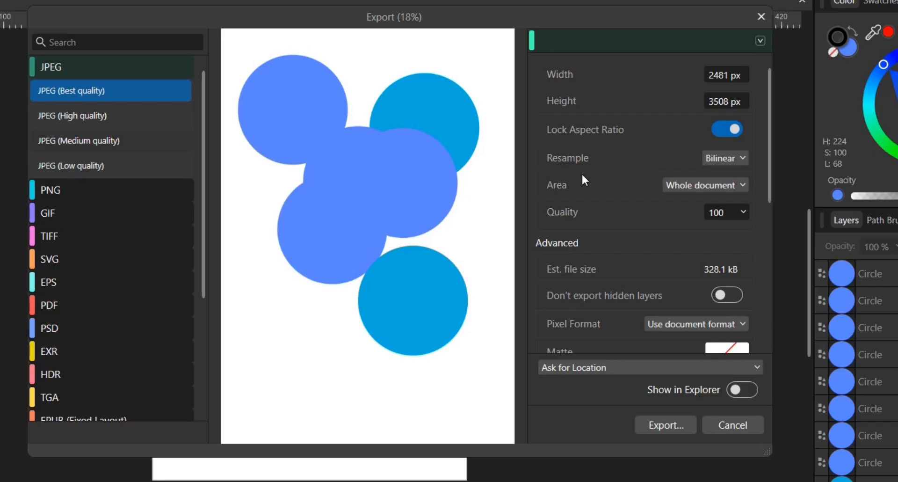
scroll(637, 274, "down", 6)
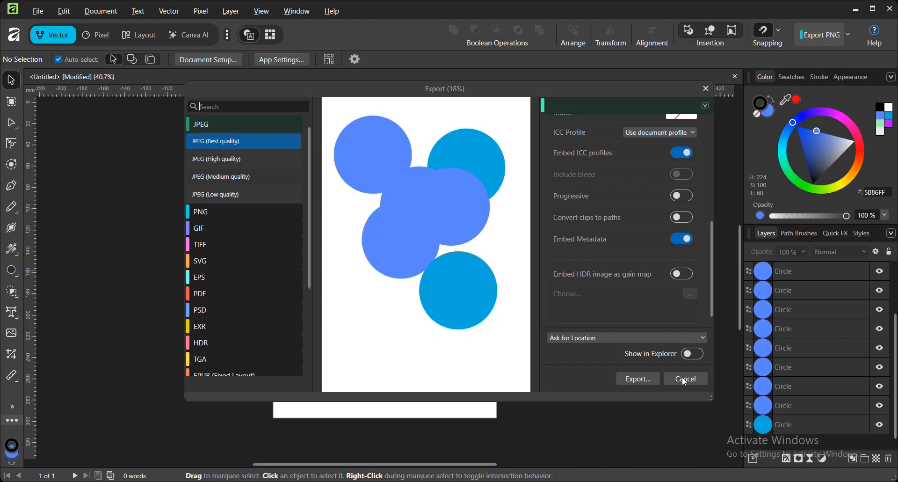
left_click(682, 380)
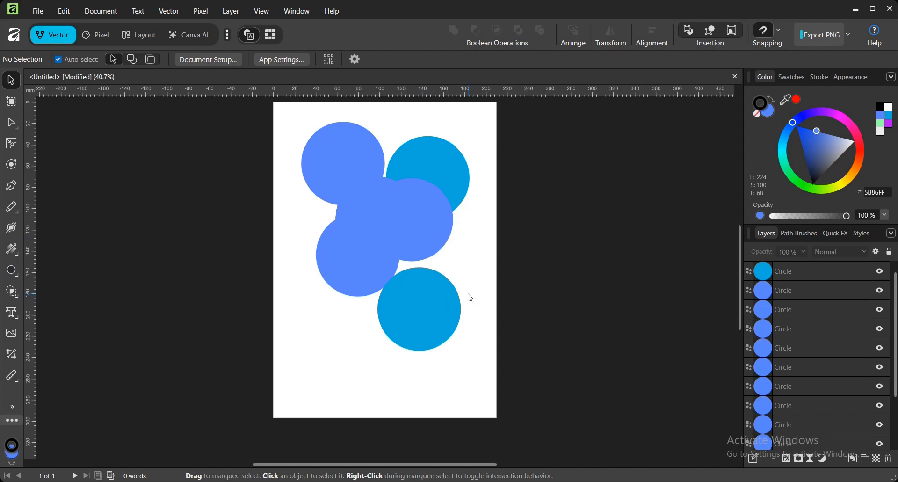
Step: Select the lower blue circle, fit the page to the screen and clear the selection
left_click(414, 301)
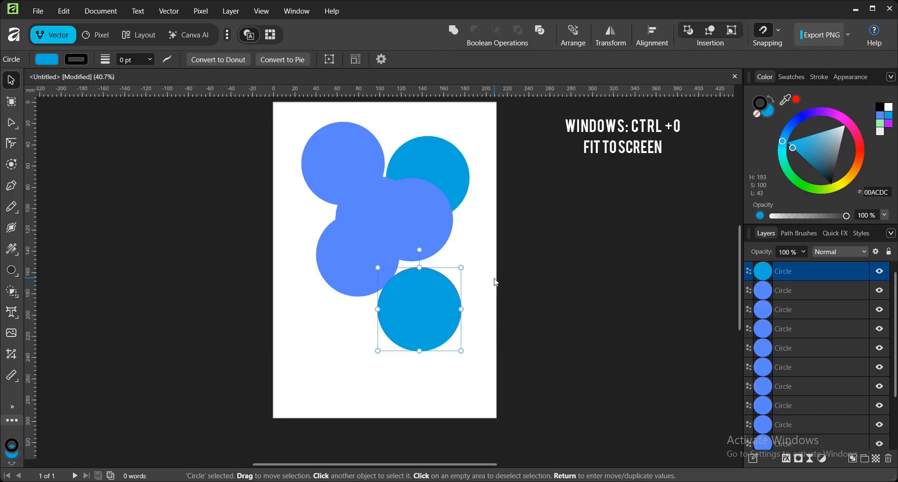
key("ctrl+0")
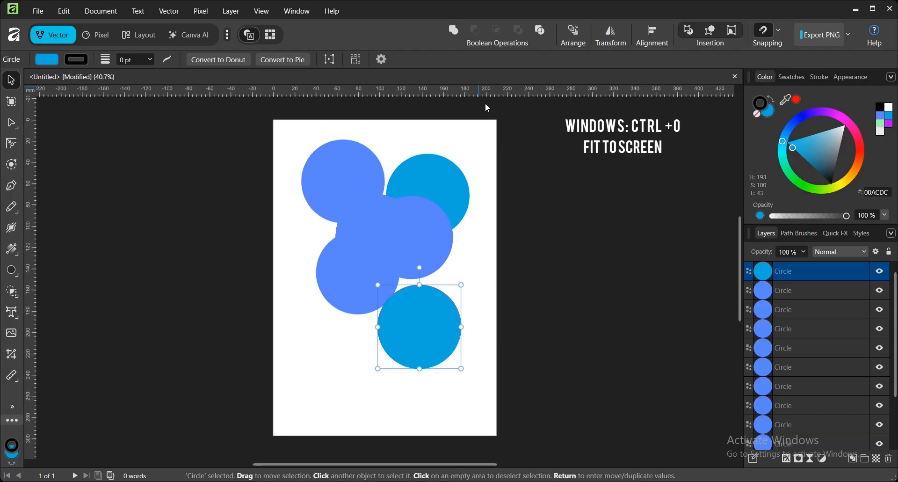
left_click(599, 281)
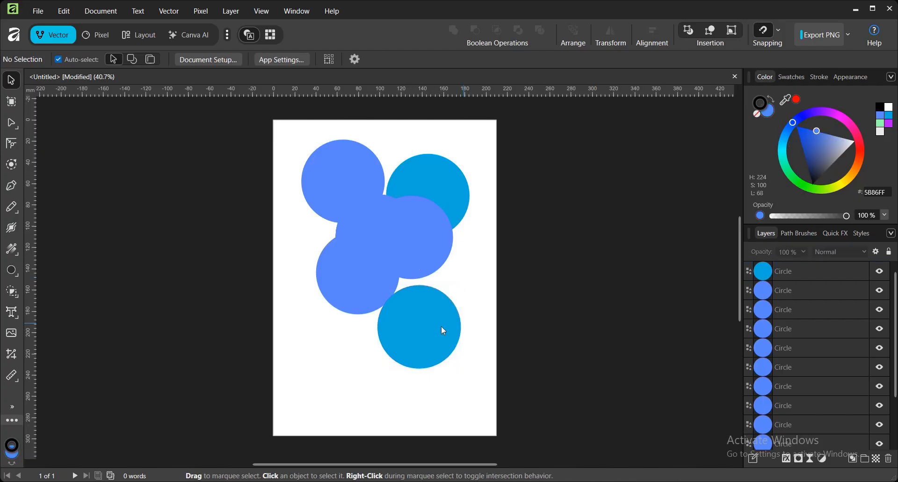
Step: Select the lower cyan-blue circle and align it to the page's centre both horizontally and vertically
left_click(433, 324)
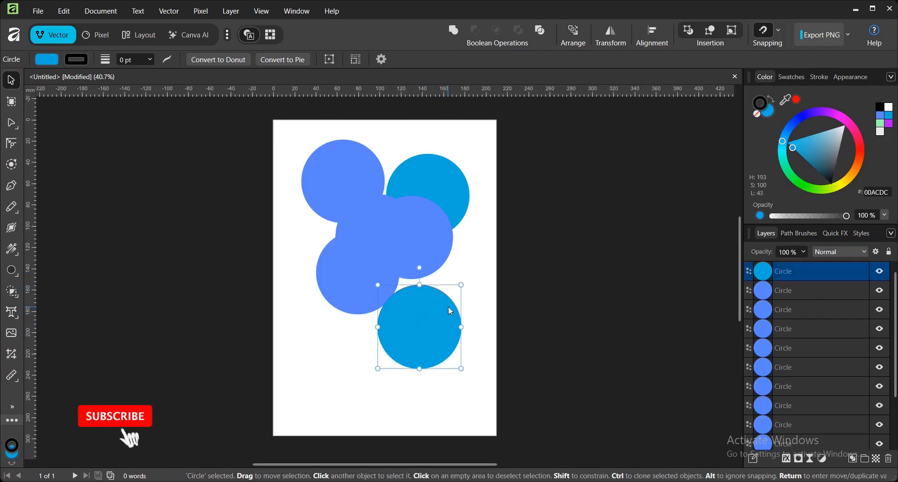
left_click(537, 280)
left_click(426, 329)
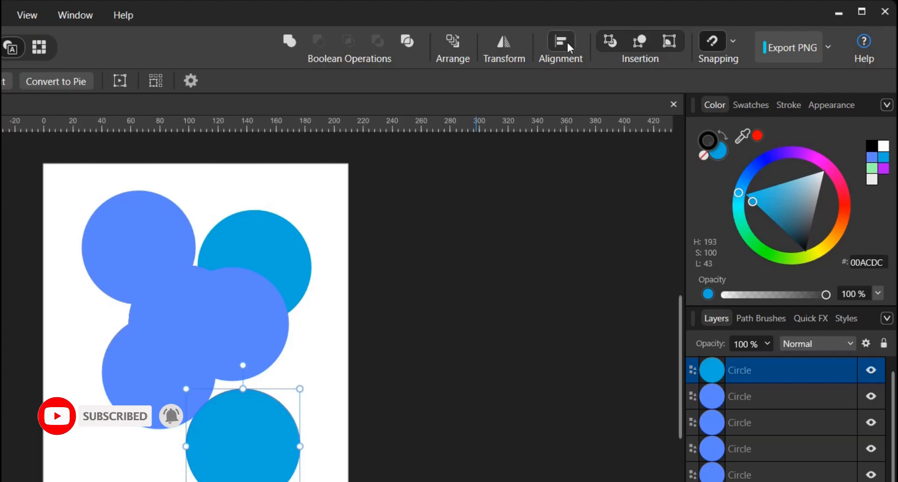
left_click(567, 42)
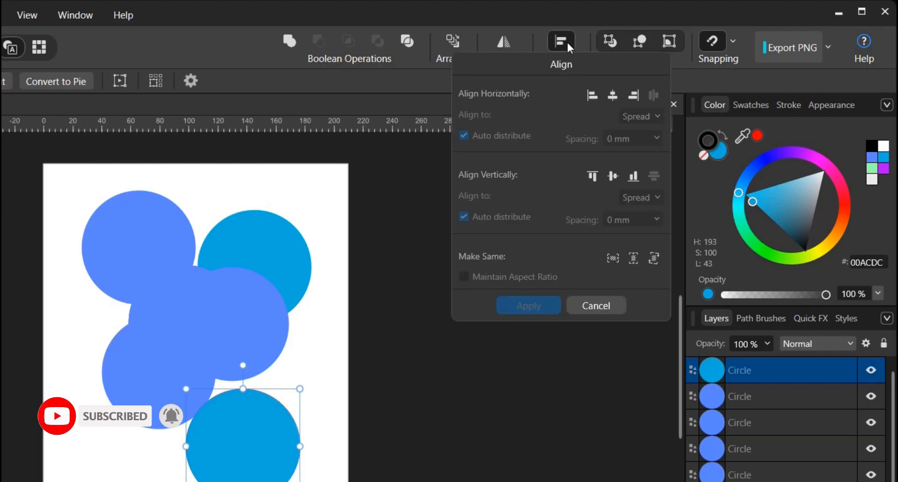
left_click(612, 95)
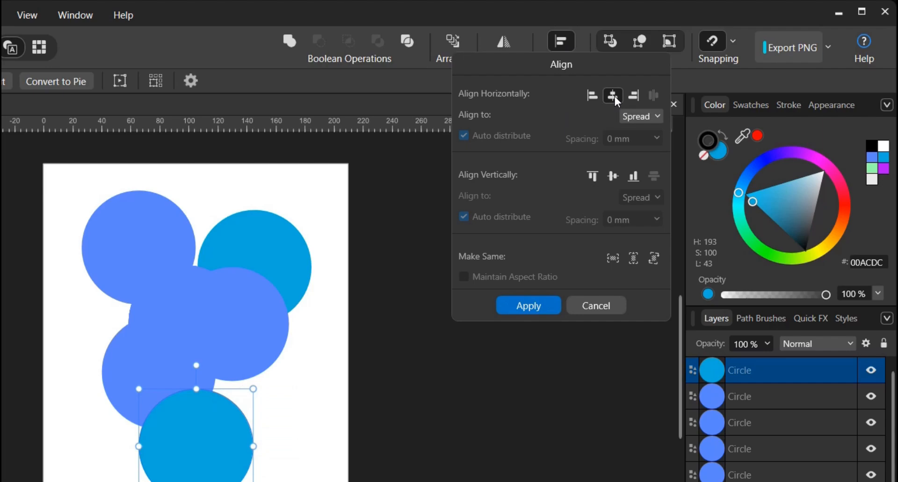
left_click(612, 176)
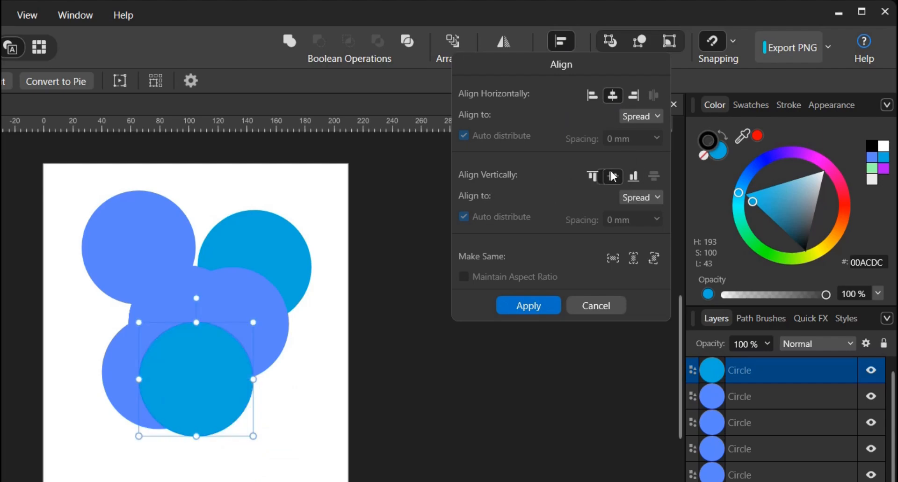
Step: Try the bottom and top vertical alignments and the left and right horizontal alignments on the circle, and close the alignment options
left_click(633, 177)
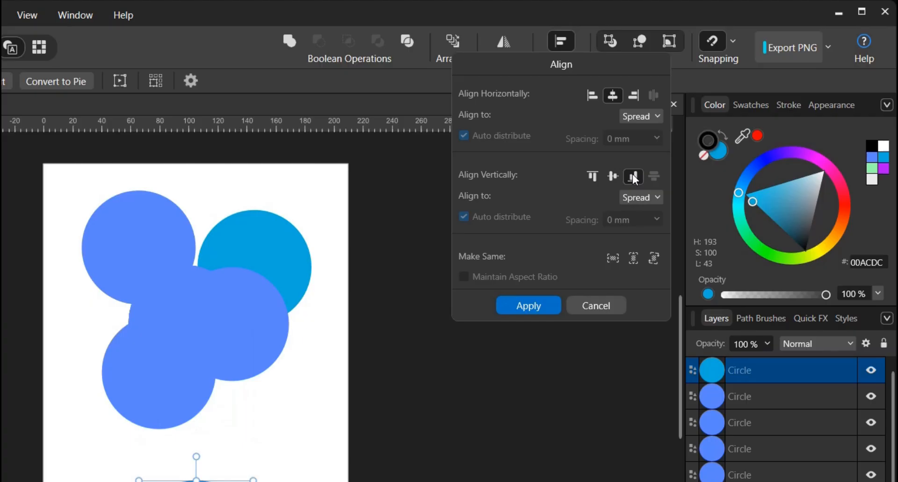
left_click(597, 177)
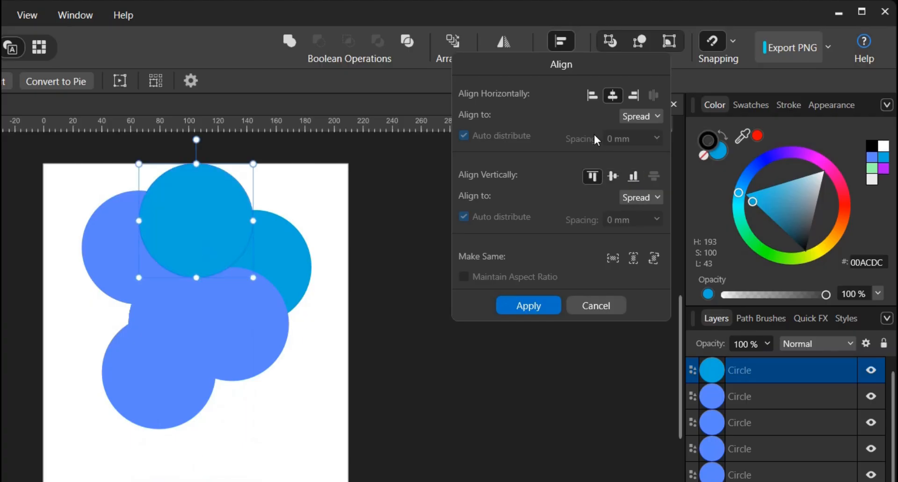
left_click(590, 99)
left_click(632, 96)
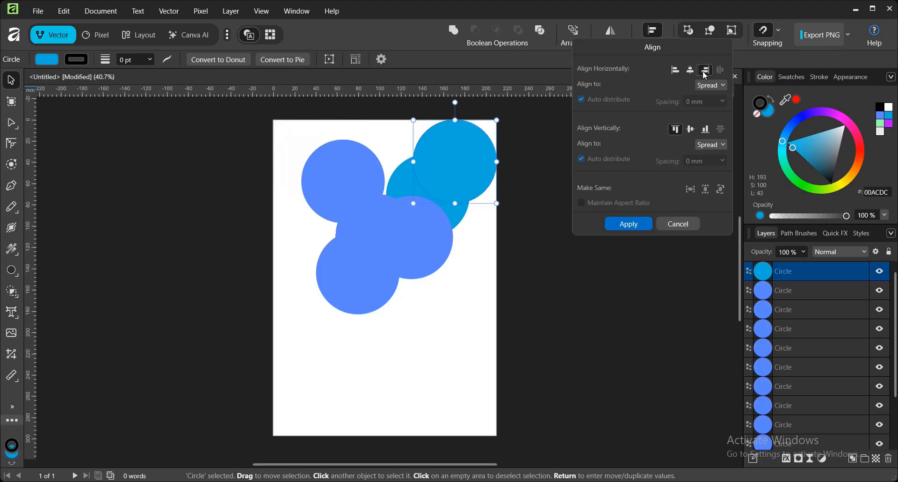
left_click(533, 274)
Step: Move the cyan-blue circle from the page's upper-right corner to the horizontal middle, overlapping the lower periwinkle circles
left_click(470, 166)
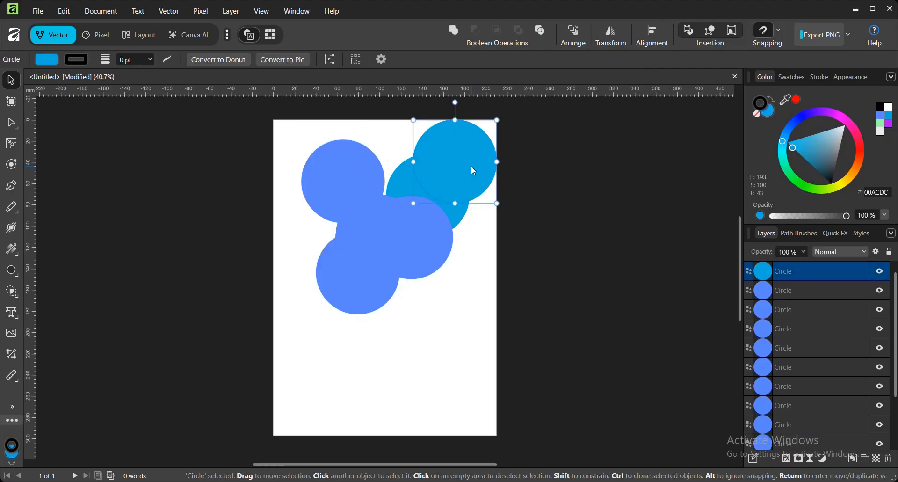
left_click_drag(470, 168, 405, 279)
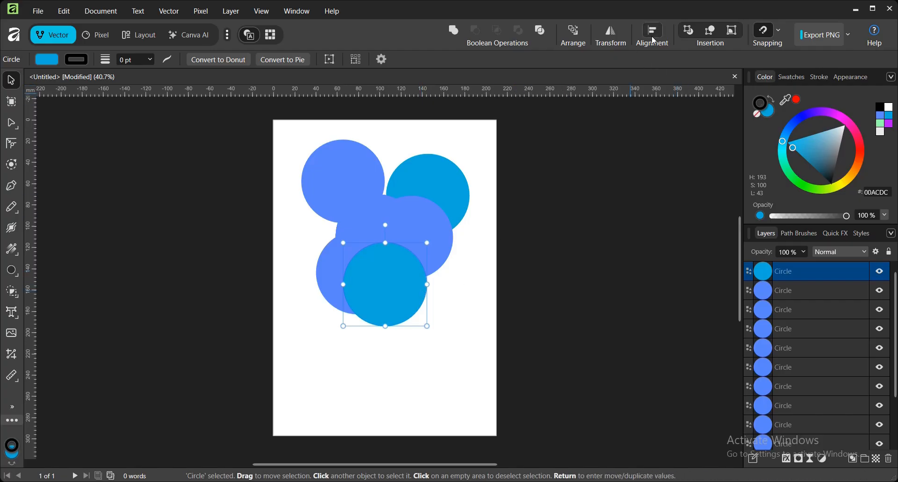
Step: Look through the layer Arrange commands for moving, aligning and rotating the selected circle, and clear the selection without applying any
left_click(236, 12)
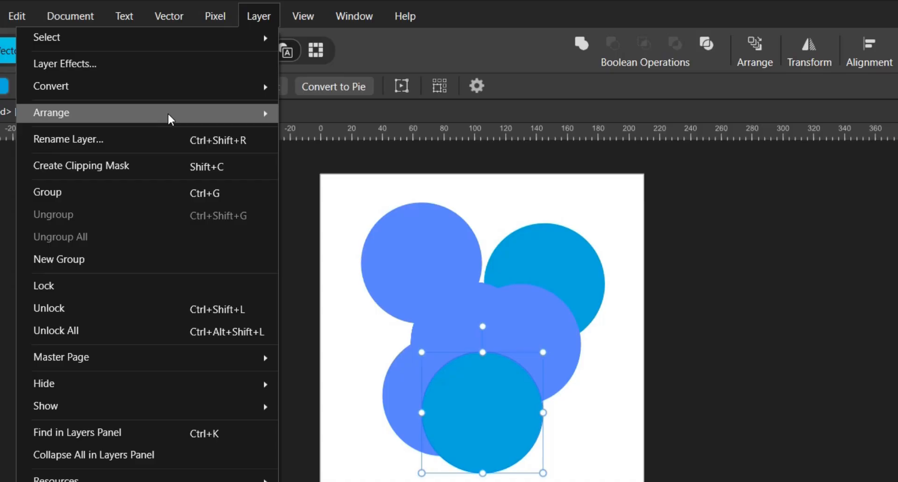
mouse_move(167, 112)
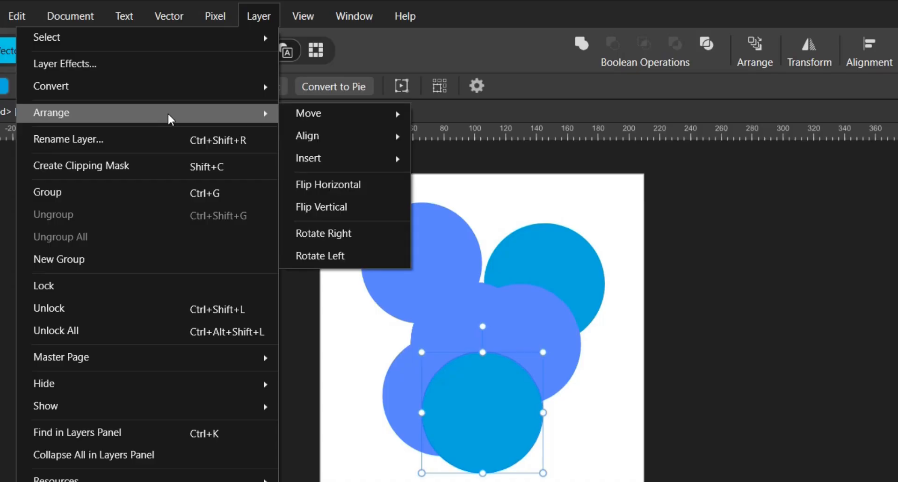
mouse_move(341, 114)
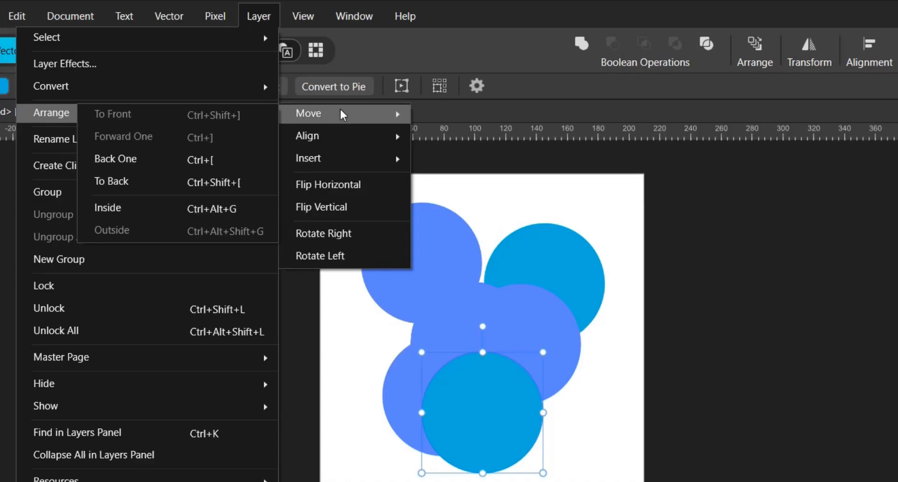
mouse_move(315, 137)
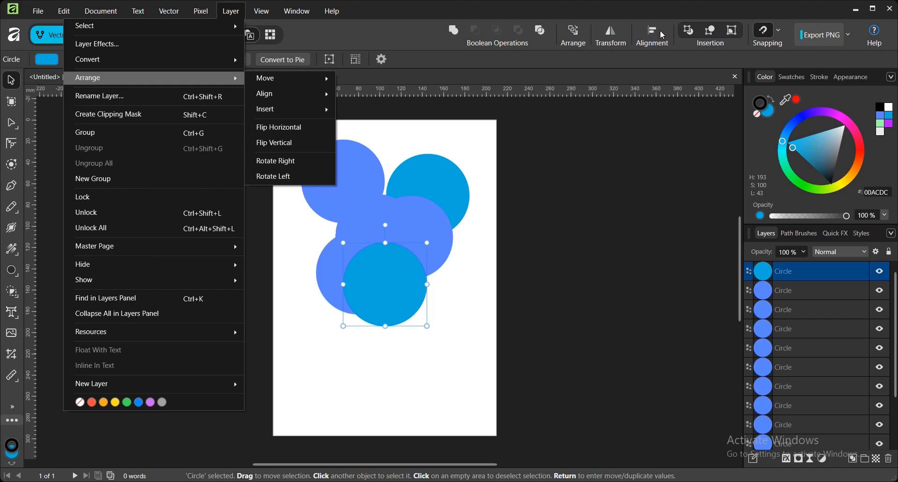
mouse_move(300, 98)
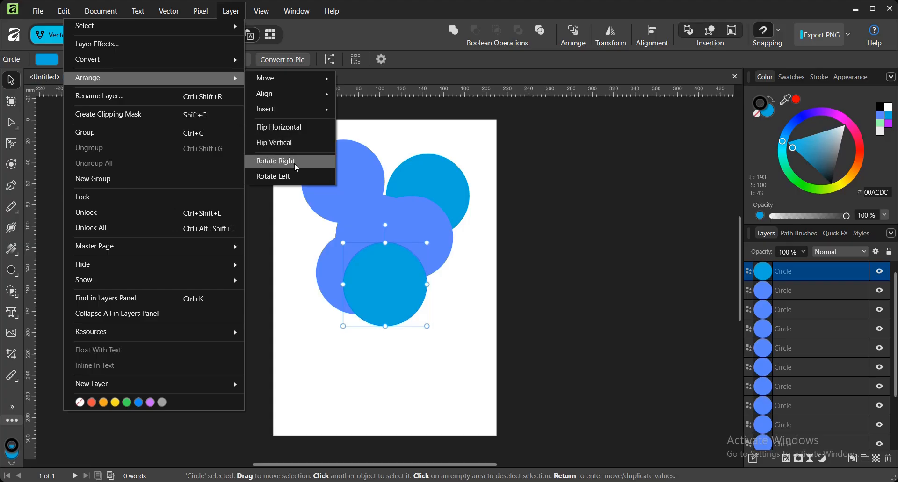
left_click(488, 273)
left_click(487, 270)
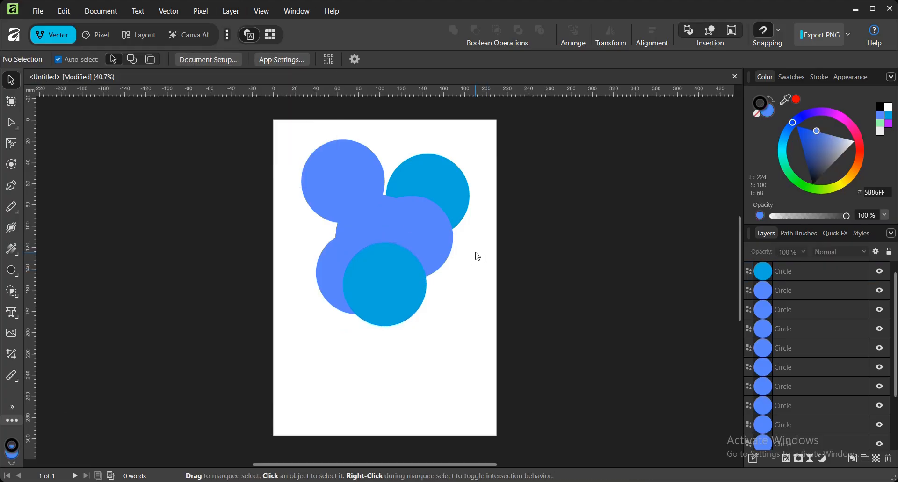